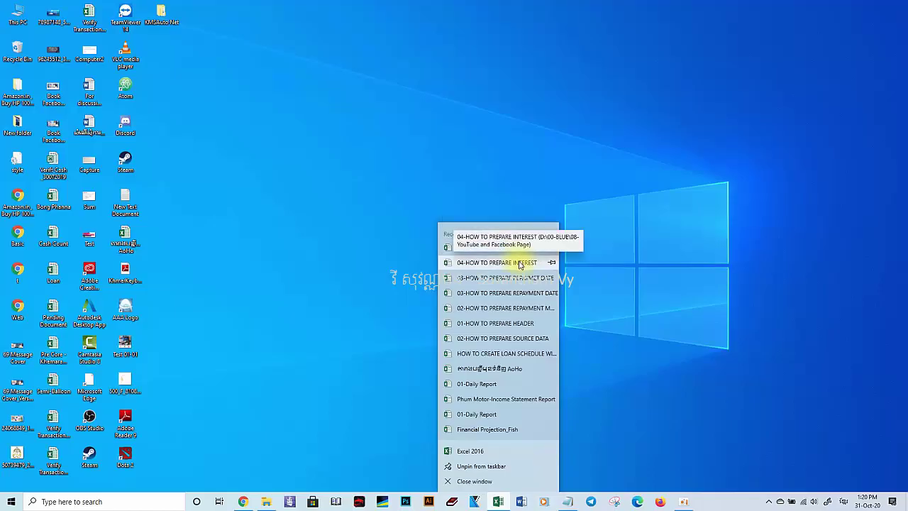
# Open the workbook 04-HOW TO PREPARE INTEREST and clear the notes in B1:I10
pyautogui.click(520, 262)
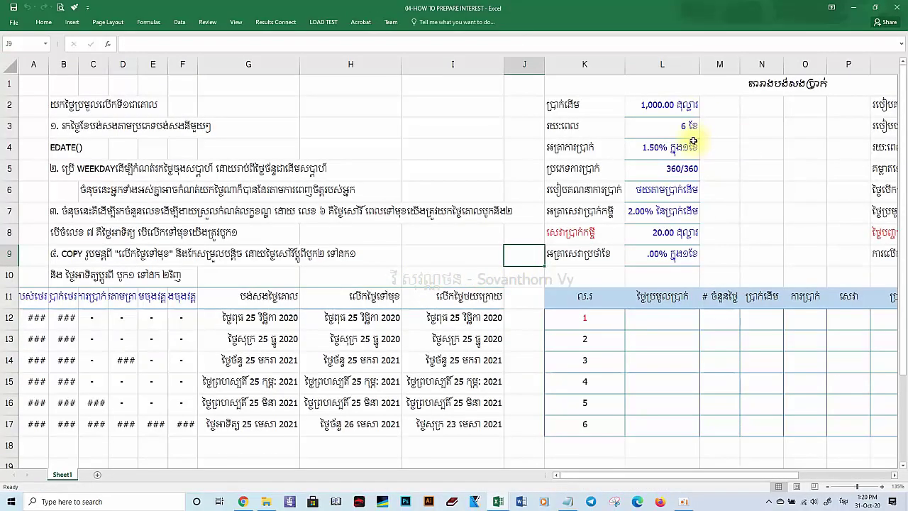
pyautogui.click(55, 89)
pyautogui.moveTo(54, 88); pyautogui.dragTo(461, 272)
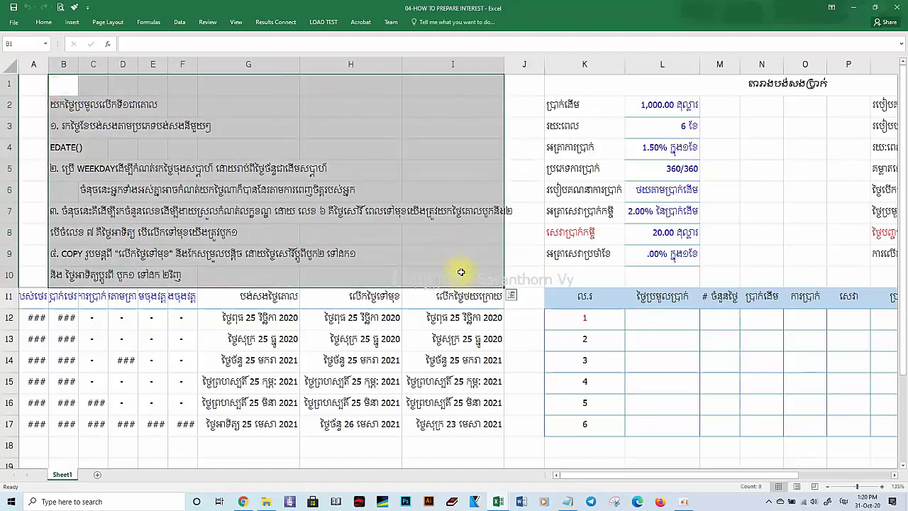
pyautogui.press('Delete')
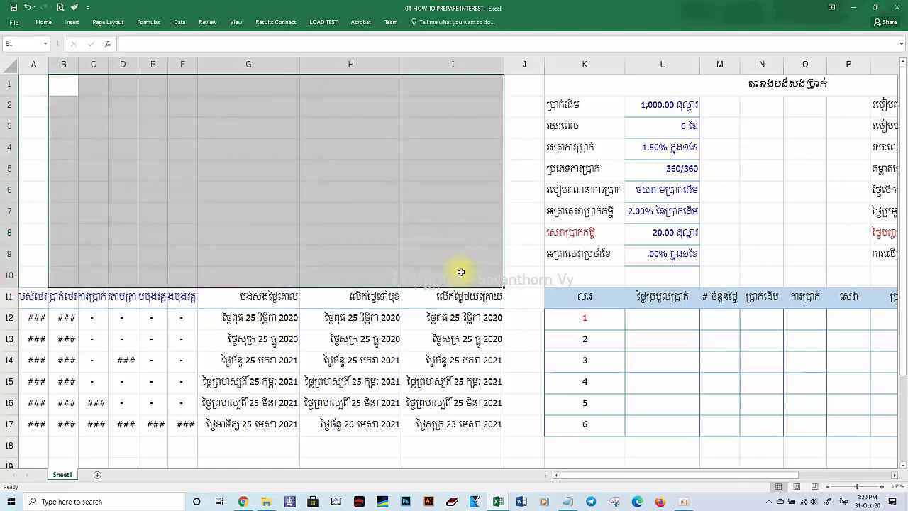
pyautogui.click(226, 211)
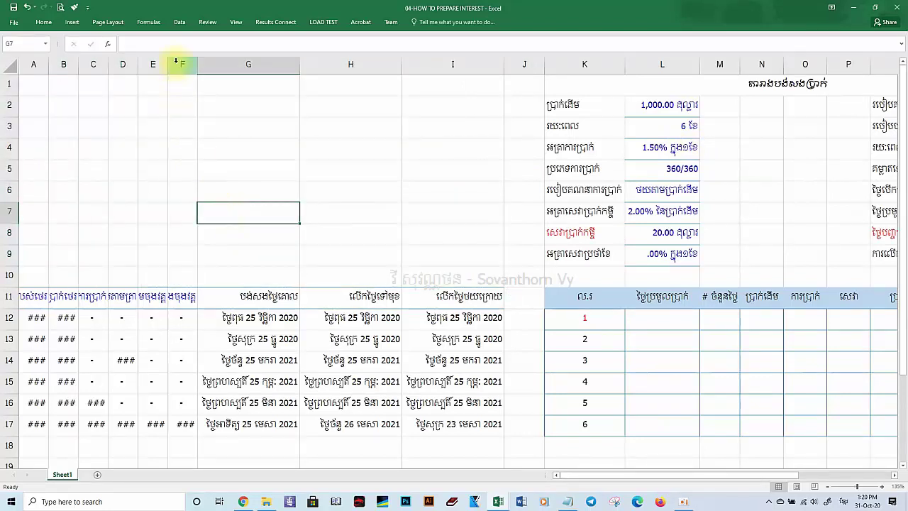
# Insert two blank columns before column J
pyautogui.moveTo(247, 66); pyautogui.dragTo(426, 66)
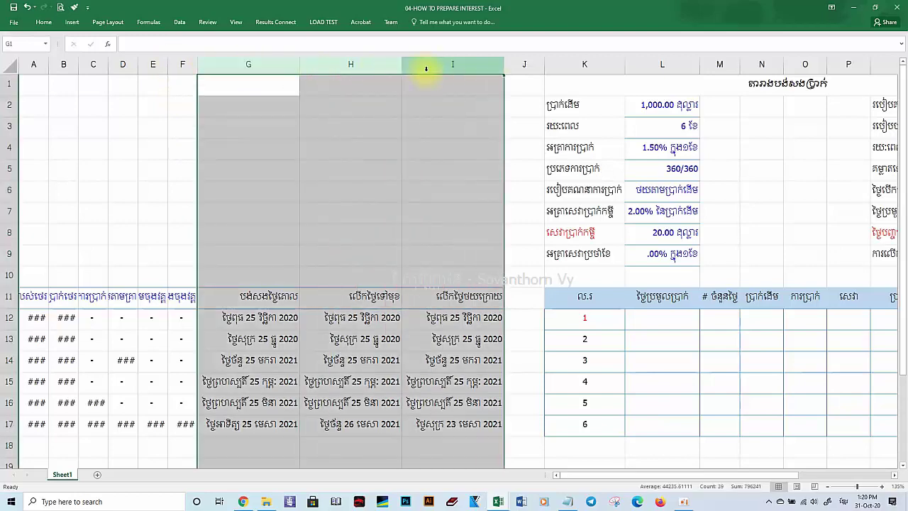
pyautogui.click(538, 149)
pyautogui.moveTo(525, 64); pyautogui.dragTo(574, 65)
pyautogui.rightClick(574, 64)
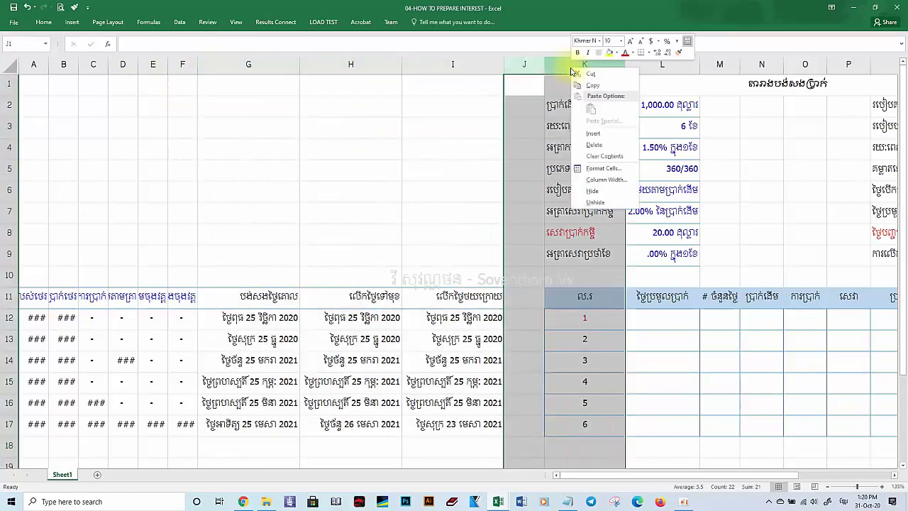
pyautogui.click(595, 141)
pyautogui.click(412, 226)
# Hide columns G through I
pyautogui.moveTo(248, 65); pyautogui.dragTo(428, 66)
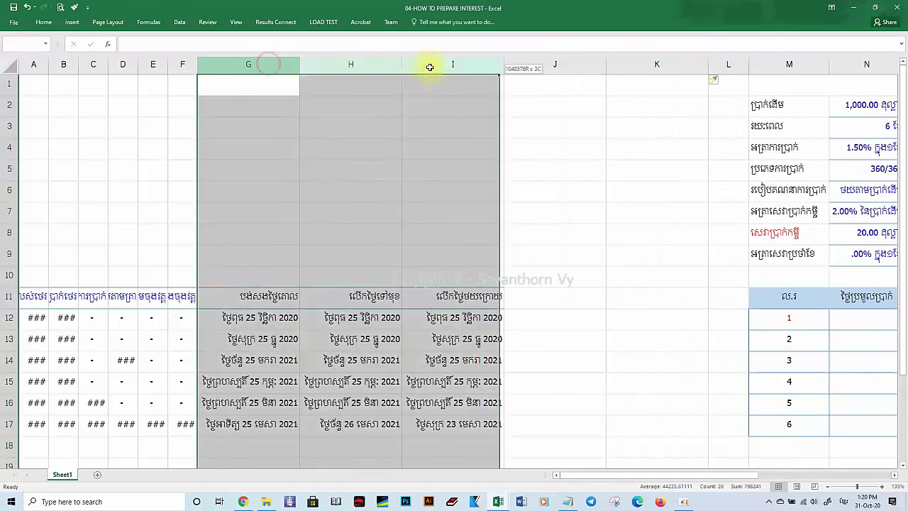
pyautogui.rightClick(266, 68)
pyautogui.click(284, 193)
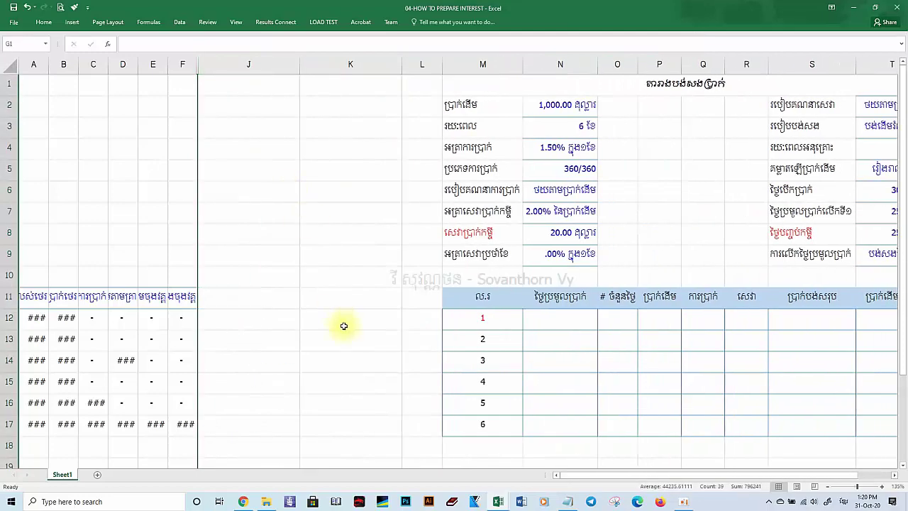
pyautogui.click(344, 324)
pyautogui.press('Left')
pyautogui.press('Left')
pyautogui.press('Up')
pyautogui.hotkey('ctrl', 'c')
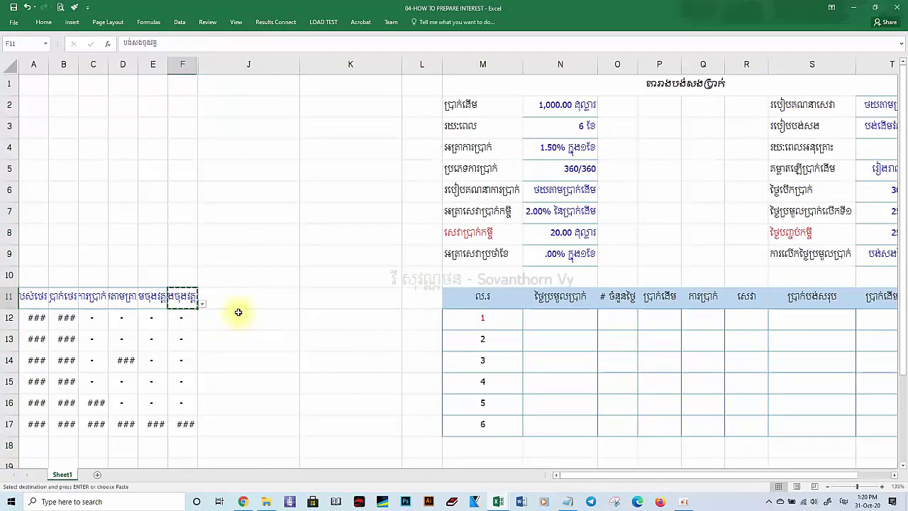
pyautogui.click(242, 301)
pyautogui.press('Escape')
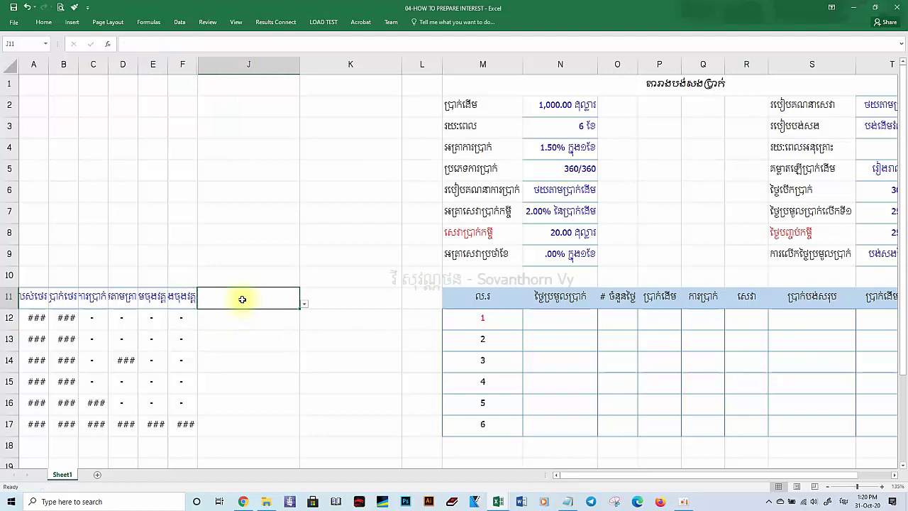
# Try to copy the two headers in E11:F11 into J11:K11
pyautogui.moveTo(241, 300)
pyautogui.mouseDown()
pyautogui.moveTo(301, 300)
pyautogui.moveTo(324, 290)
pyautogui.mouseUp()
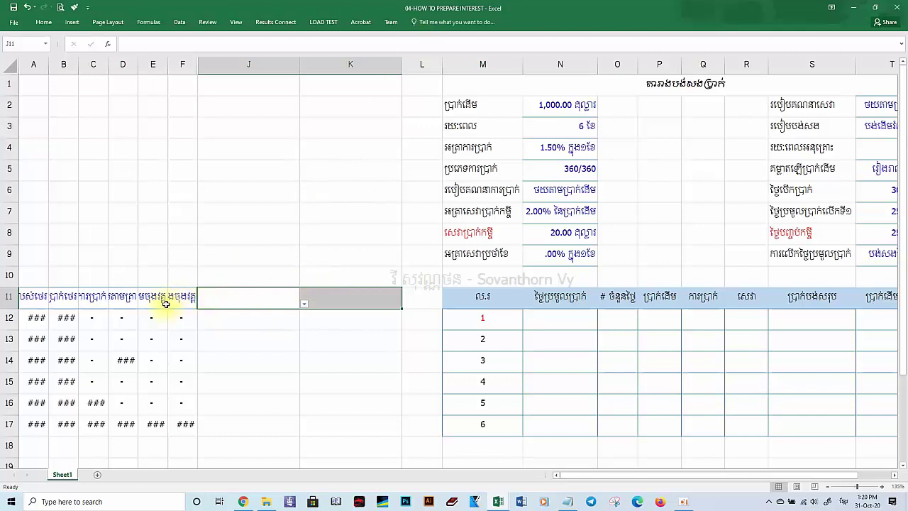
pyautogui.moveTo(163, 297); pyautogui.dragTo(303, 296)
pyautogui.hotkey('ctrl', 'c')
pyautogui.hotkey('ctrl', 'v')
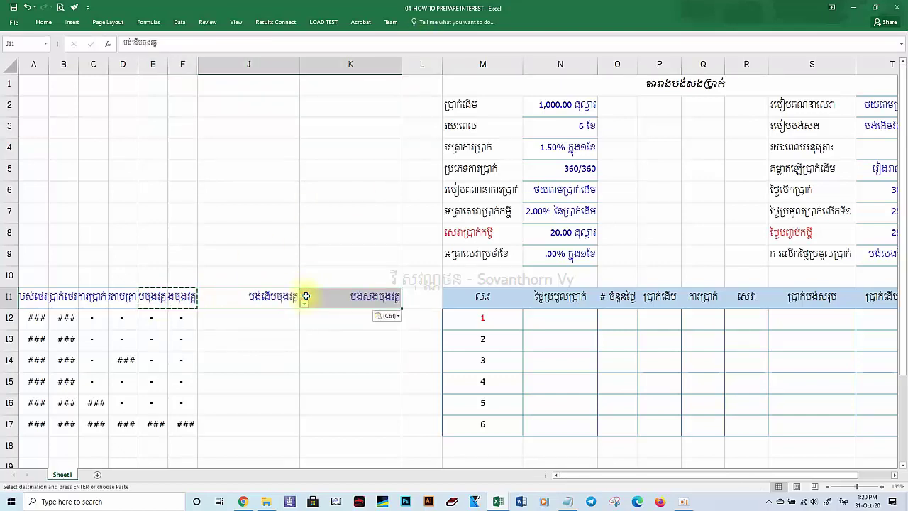
pyautogui.hotkey('ctrl', 'z')
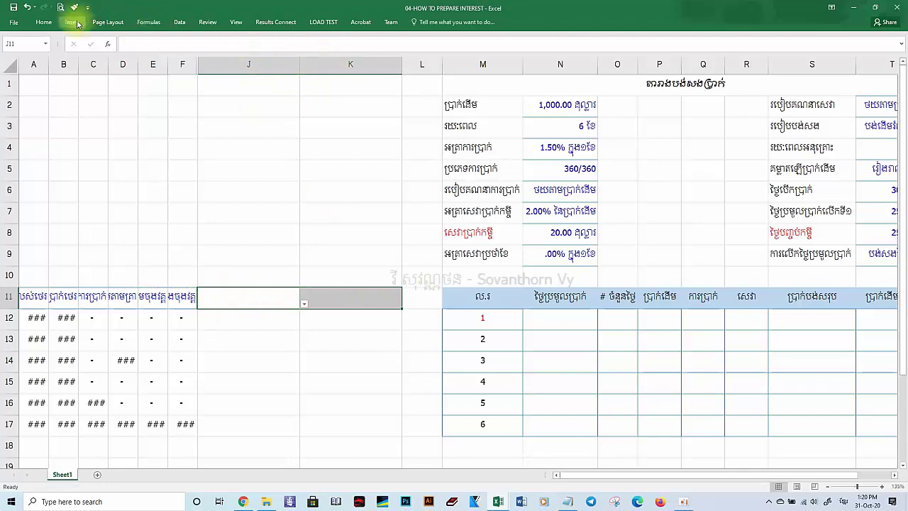
# Clear all data validation from cells J11:K11
pyautogui.click(71, 22)
pyautogui.click(44, 22)
pyautogui.click(180, 22)
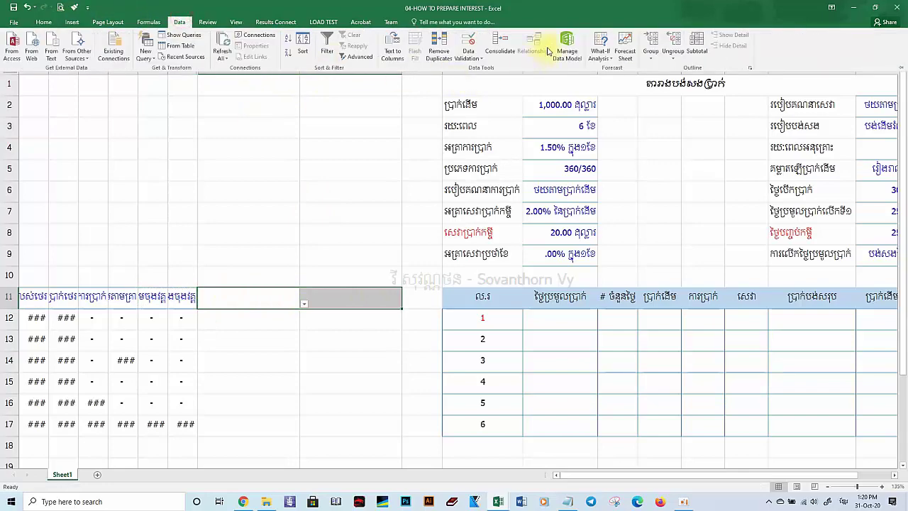
pyautogui.click(469, 44)
pyautogui.click(341, 281)
pyautogui.click(446, 281)
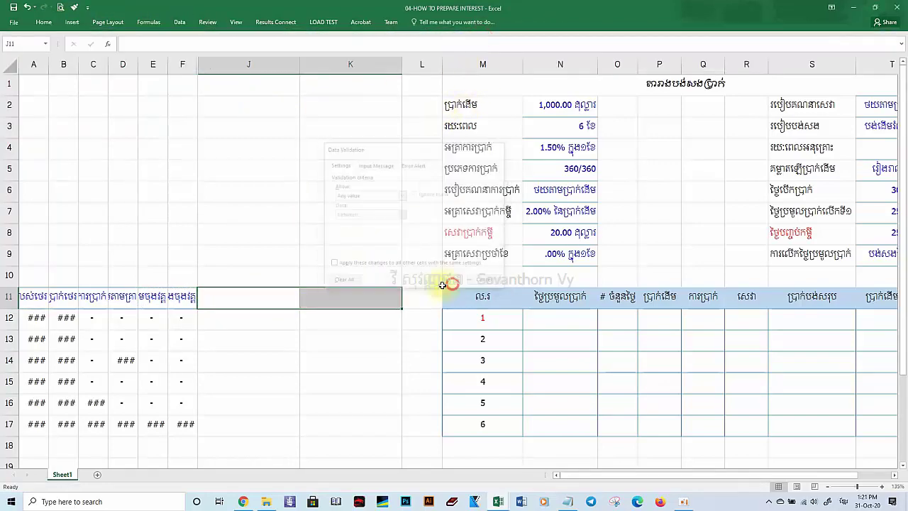
# Enter the header "ប្រមូលការប្រាក់រាល់ខែ" in cell J11
pyautogui.click(333, 339)
pyautogui.click(251, 304)
pyautogui.write('ថ')
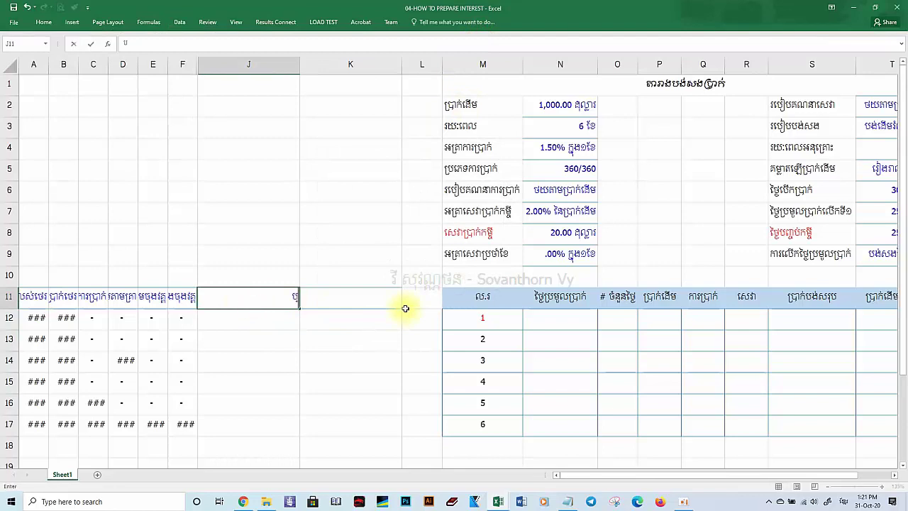
pyautogui.write('្រមូលការប្រាក់ខ')
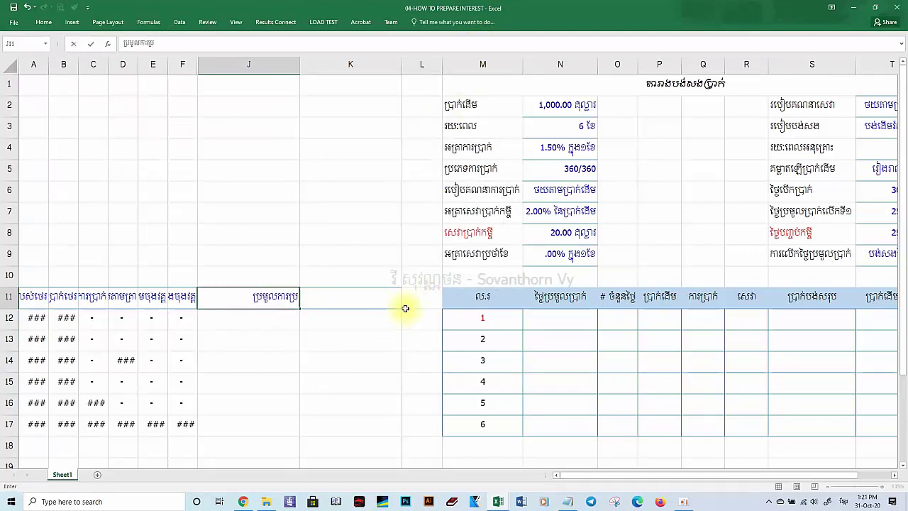
pyautogui.write('ែ')
pyautogui.press('BackSpace')
pyautogui.press('BackSpace')
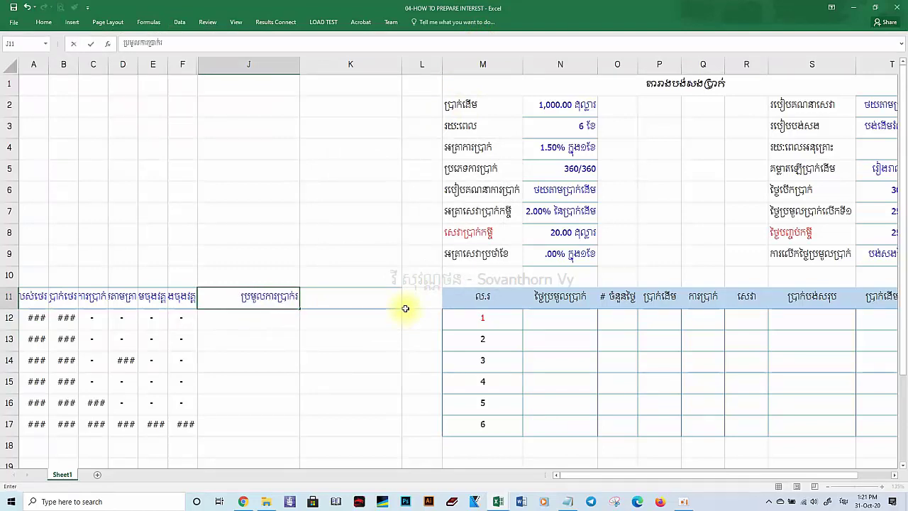
pyautogui.write('រាល់ខែ')
pyautogui.press('Tab')
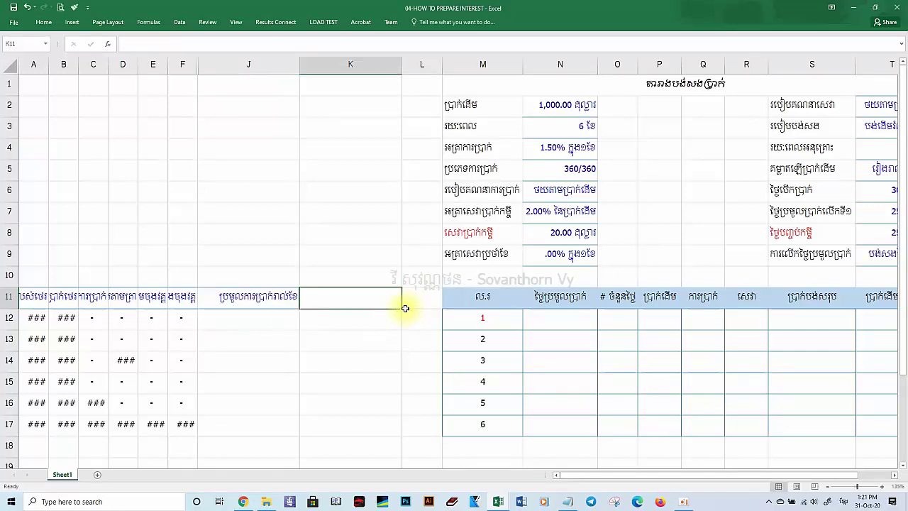
# Enter the header "ប្រមូលការប្រាក់នៅបញ្ចប់កម្ចី" in cell K11
pyautogui.write('ប្រមូលការប្រាក់នៅចុង')
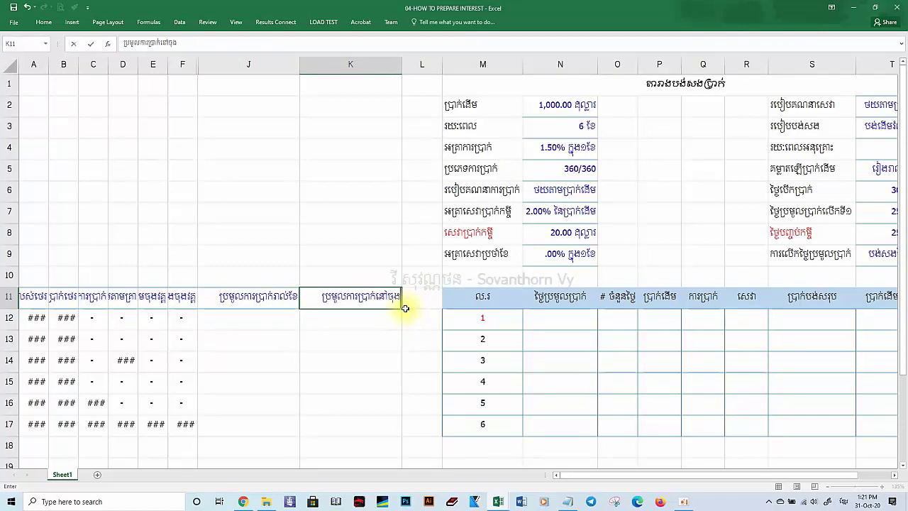
pyautogui.press('BackSpace')
pyautogui.press('BackSpace')
pyautogui.press('BackSpace')
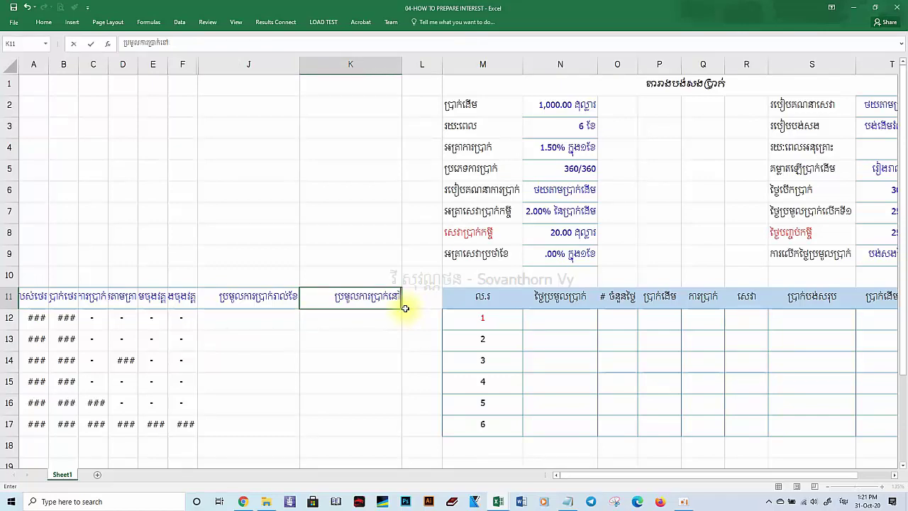
pyautogui.write('បញ្ចប់កម្ម')
pyautogui.write('ី')
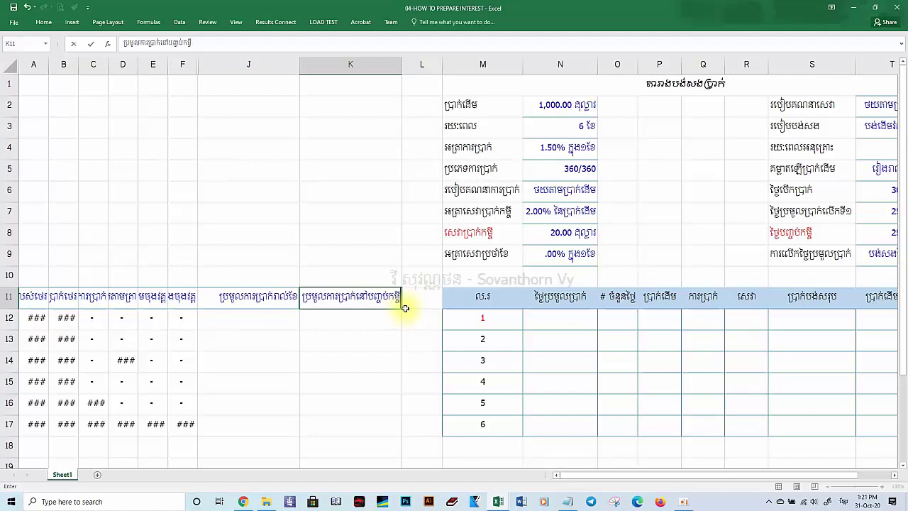
pyautogui.press('Return')
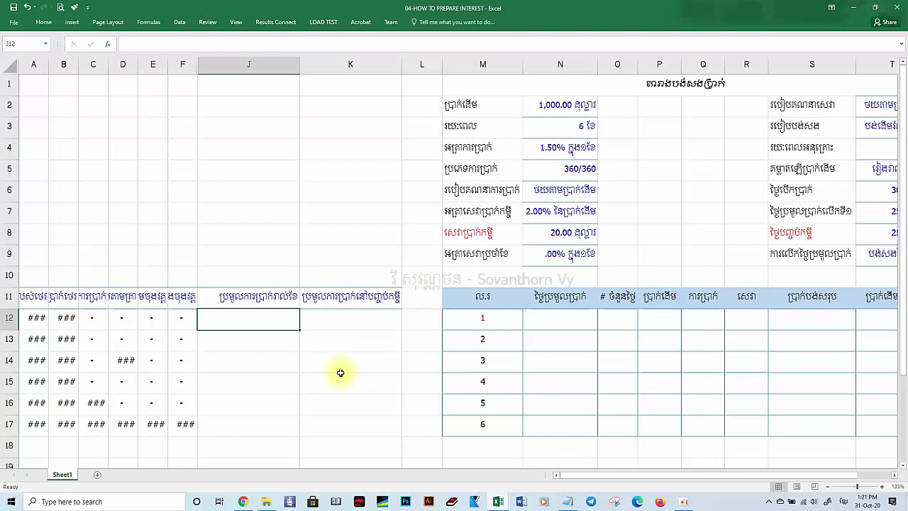
# Enter the note "ប្រមូលការប្រាក់រាល់ខែ គឺការប្រាក់ត្រូវបង់រាលខែ ដោយយោងតាមប្រភេទនៃការបង់សងនីមួយៗ" in cell A2
pyautogui.click(37, 110)
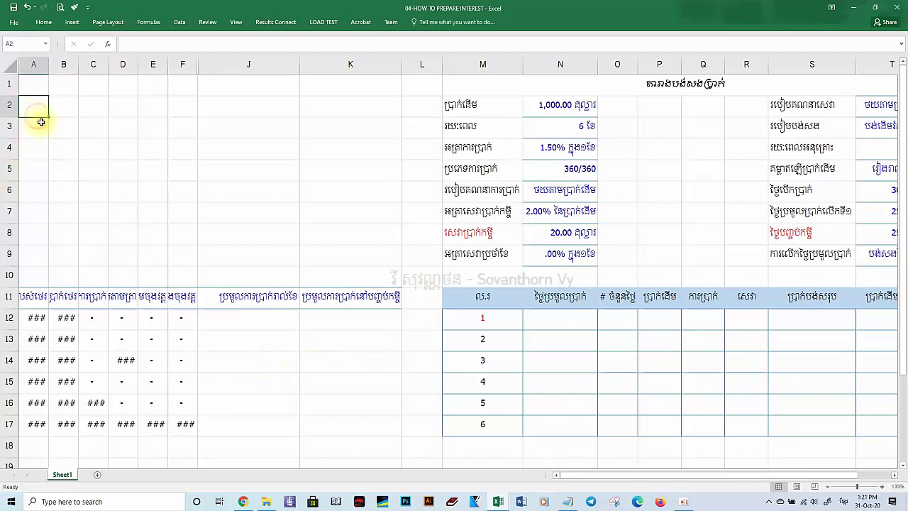
pyautogui.write('ប្រ')
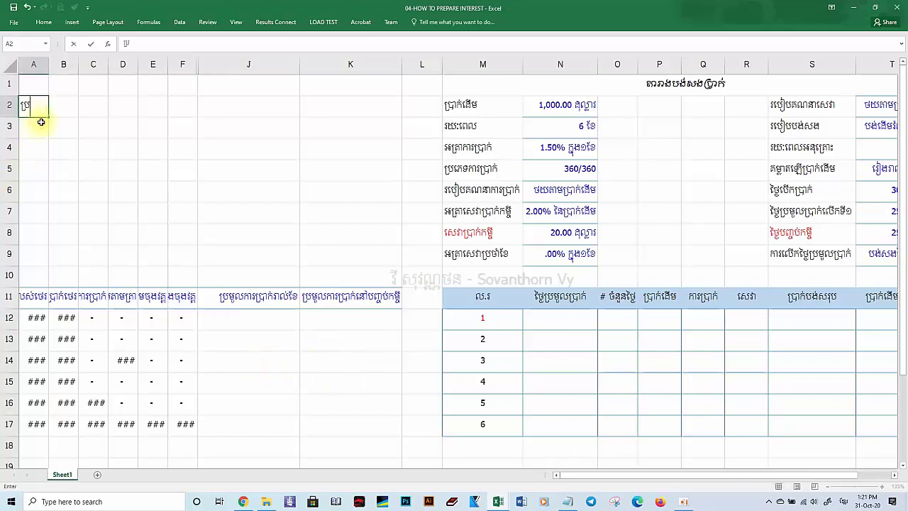
pyautogui.write('មូលការប្រាក់')
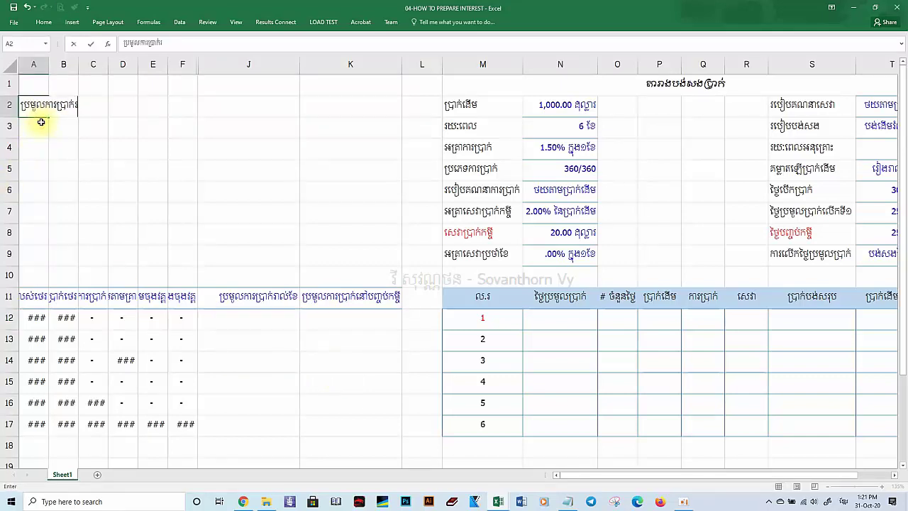
pyautogui.write('រាល់ខែ គឹការ')
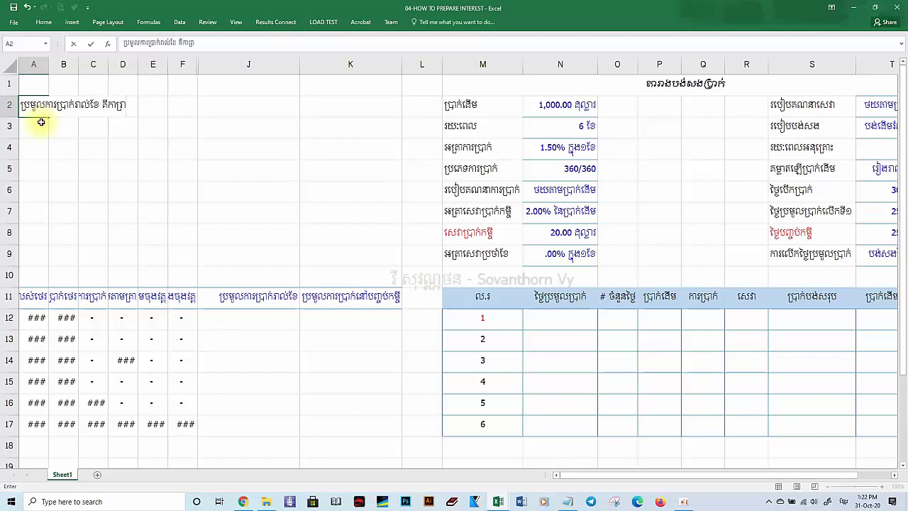
pyautogui.write('ប្រាក់ត្រូវបង់រាល់ខែ')
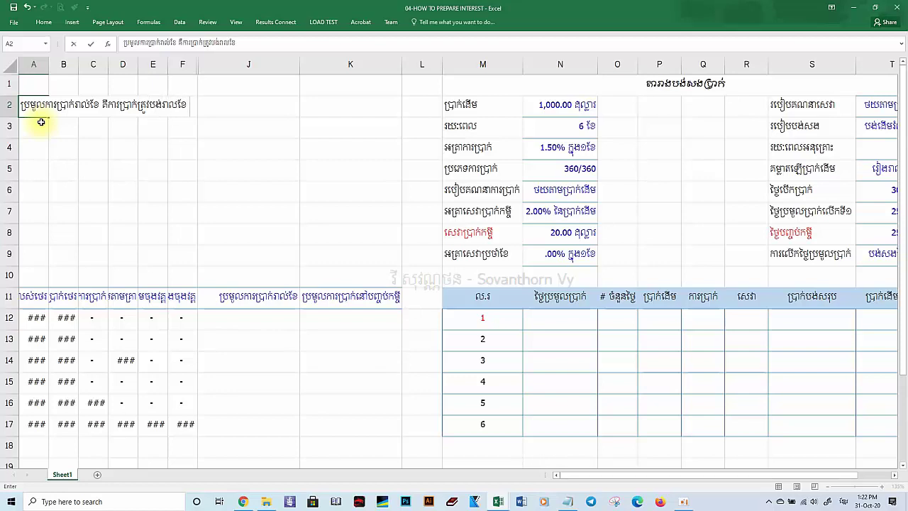
pyautogui.write(' ដោយយោ')
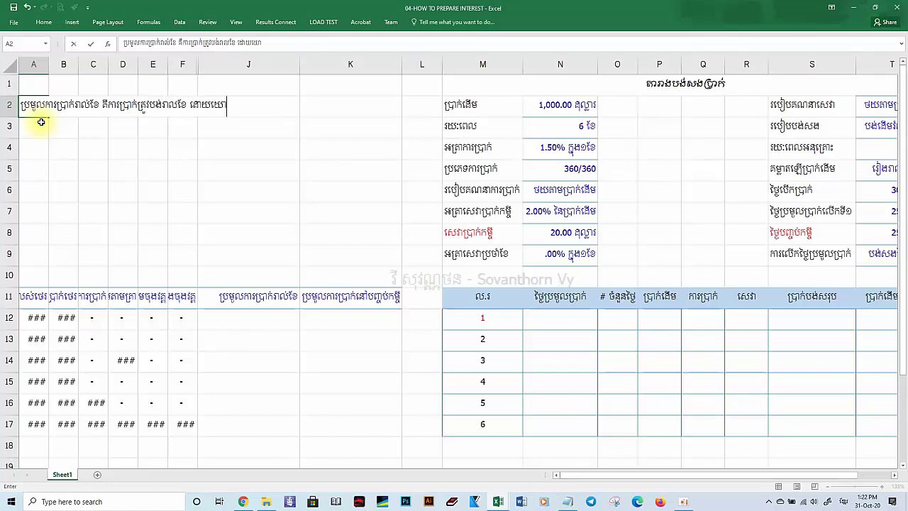
pyautogui.write('ងតាមប្រភេទ')
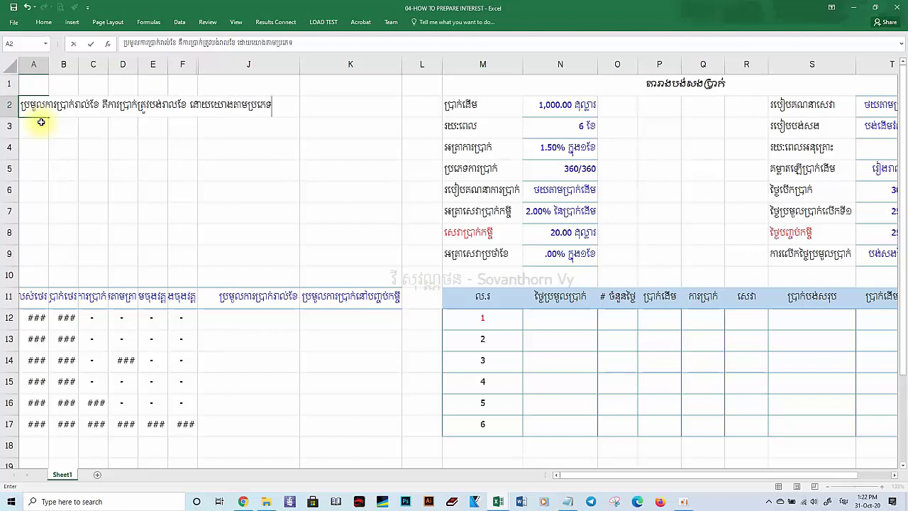
pyautogui.write('នៃការបង់សងនីមួយៗ')
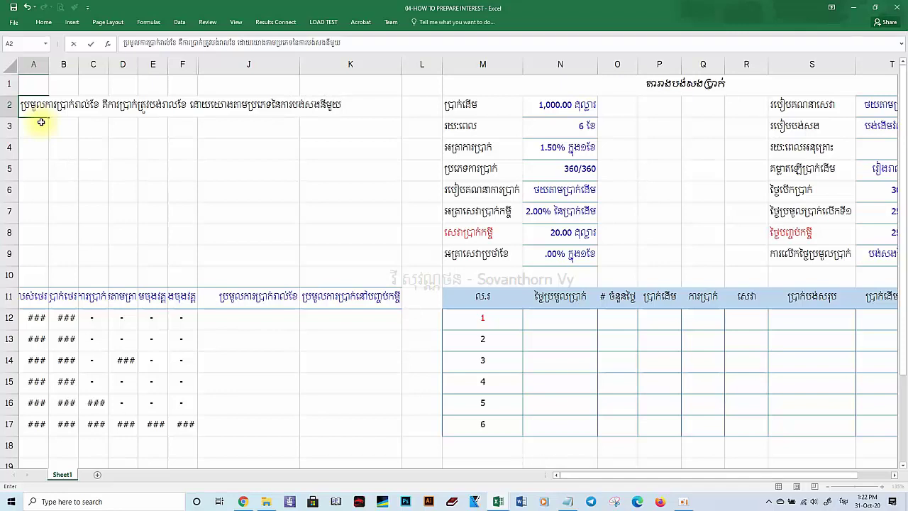
pyautogui.press('Return')
# Enter the note "ប្រមូលការប្រាក់នៅបញ្ចប់កម្ចី គឺការប្រាក់សរុបនឹងបង់សងទាំងអស់នៅថ្ងៃចុងក្រោយតែម្តង" in cell A3
pyautogui.write('ប្រម')
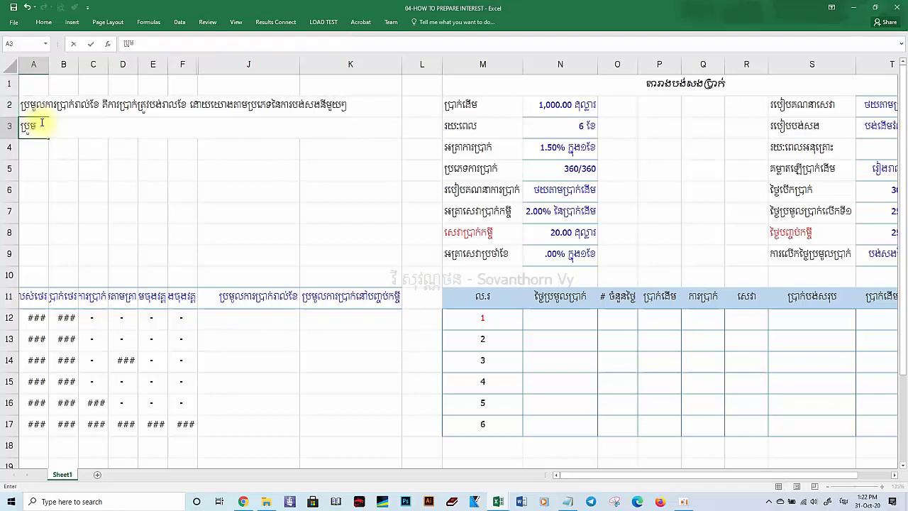
pyautogui.press('BackSpace')
pyautogui.write('ប្រមូ')
pyautogui.write('លការប្រាក់នៅបញ្ចប់វគ្គ')
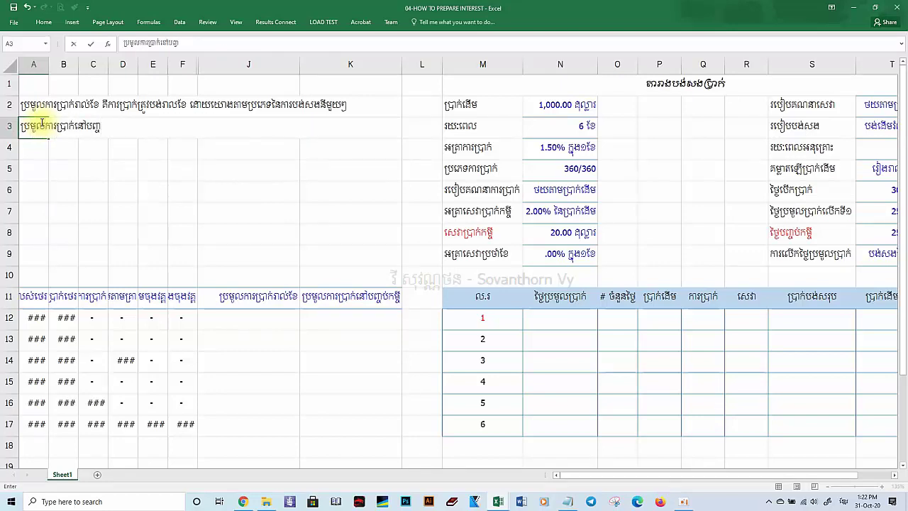
pyautogui.write('ចី គឺការប្រាក់សរុប')
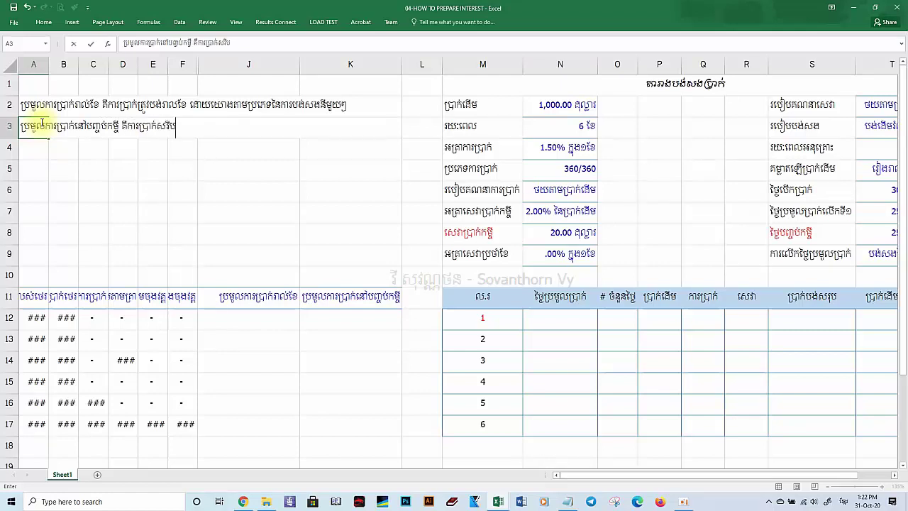
pyautogui.write('នឹងបង់សង')
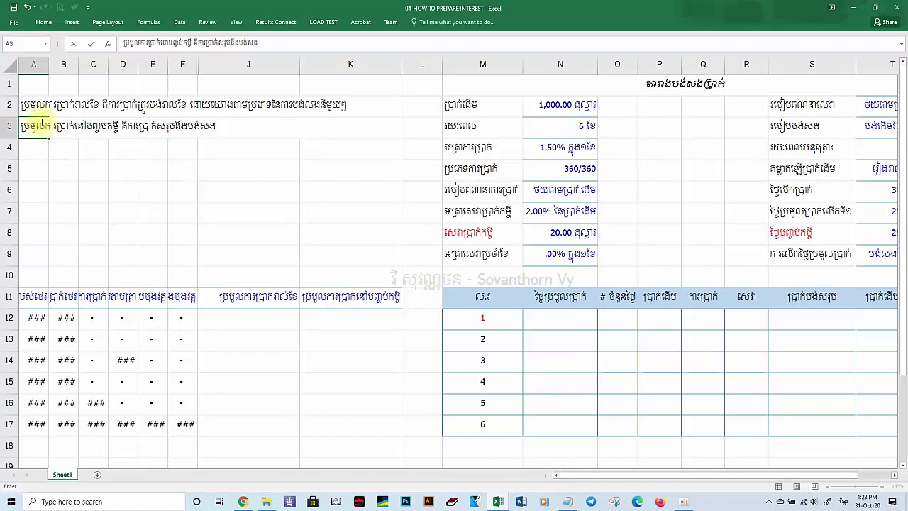
pyautogui.write('ទាំងអស់នៅថ្ងៃចុងក្រ')
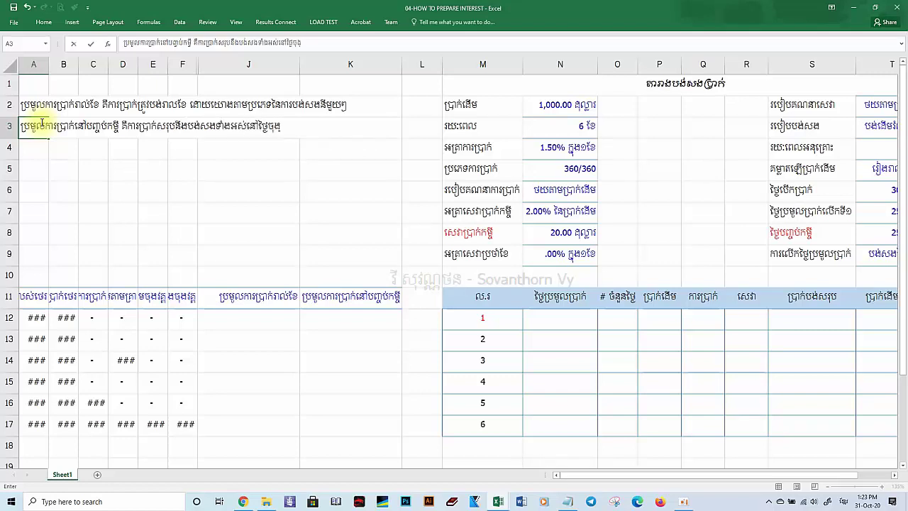
pyautogui.write('ោយនៃ')
pyautogui.write('ម្តង')
pyautogui.press('Return')
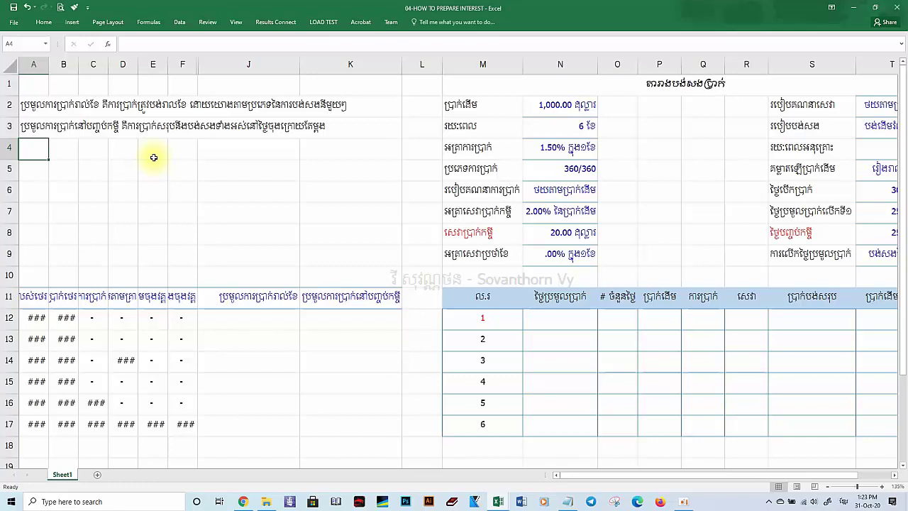
pyautogui.hotkey('shift', 'F3')
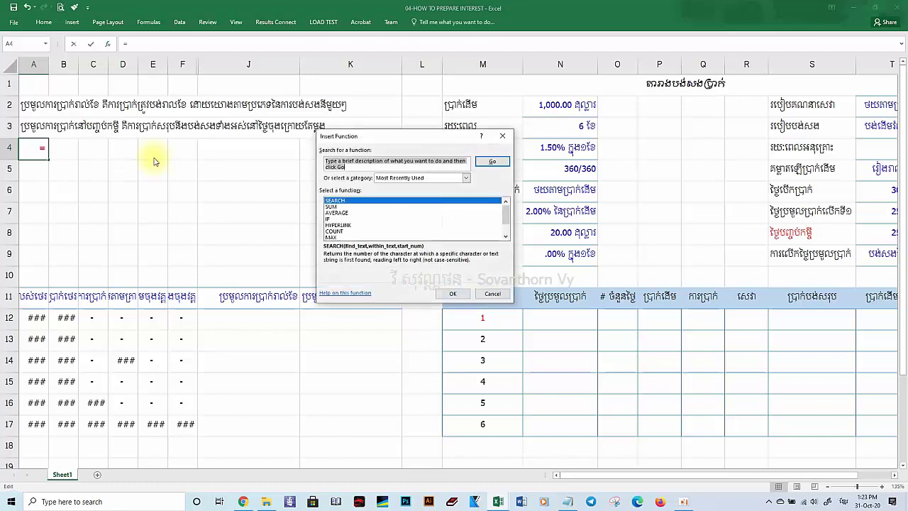
pyautogui.press('Escape')
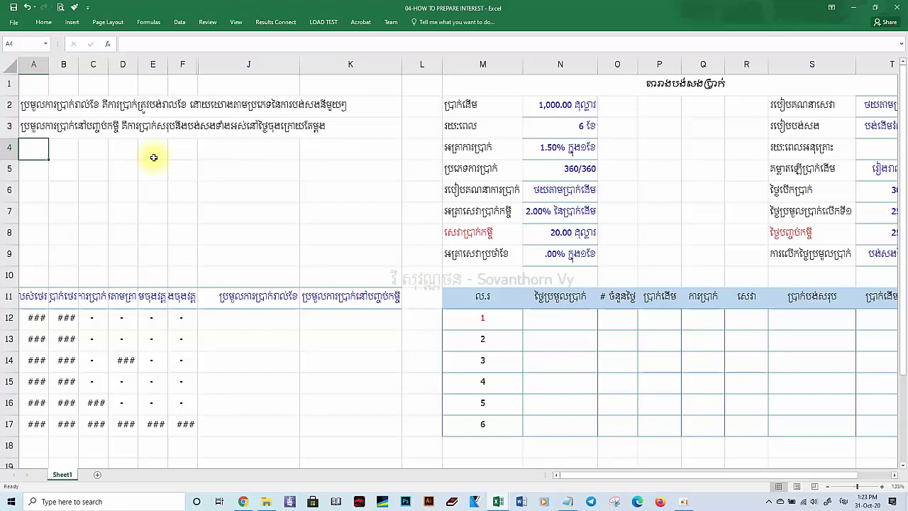
pyautogui.click(153, 157)
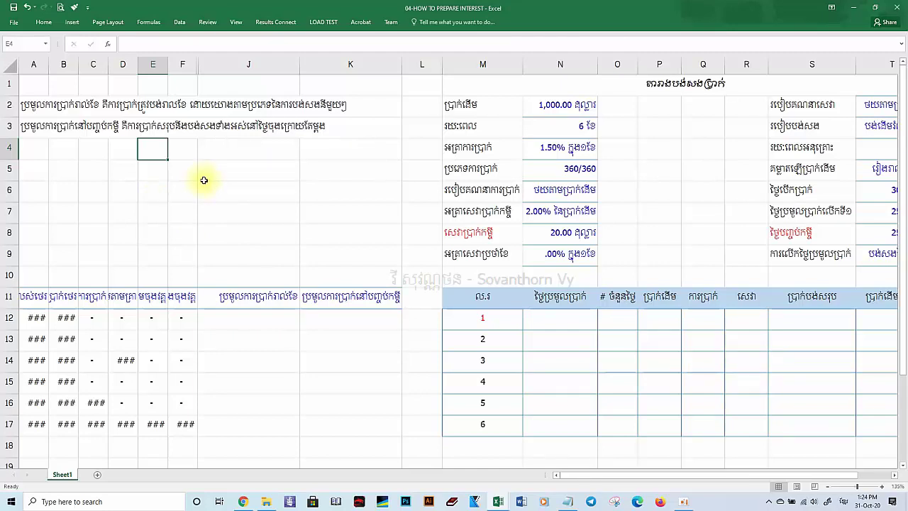
# Enter the note "ប្រមូលការប្រាក់រាល់ខែ គឺត្រូវចែកជា ២ គឺការគិតប្រាក់ដើមខ្ចី និង ការប្រាក់គិតតាមប្រាក់នៅជំពាក់" in cell A4
pyautogui.click(32, 149)
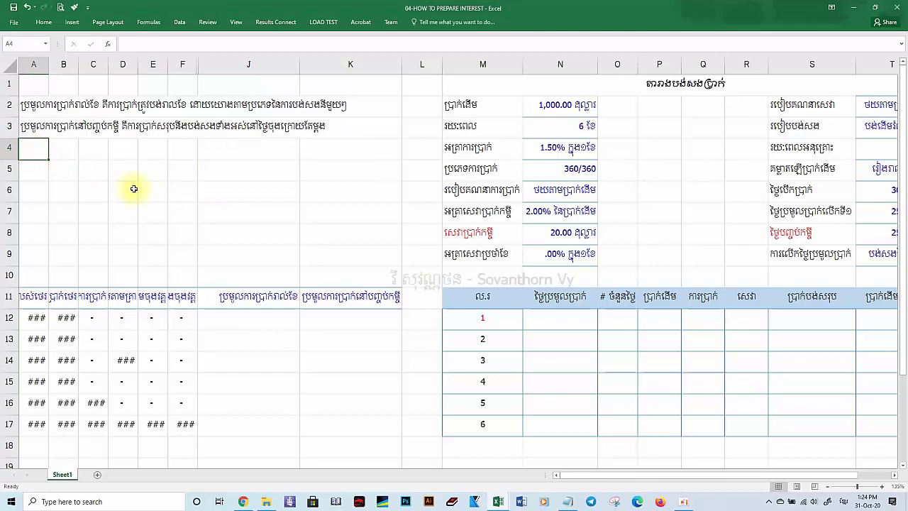
pyautogui.write('ប្រម')
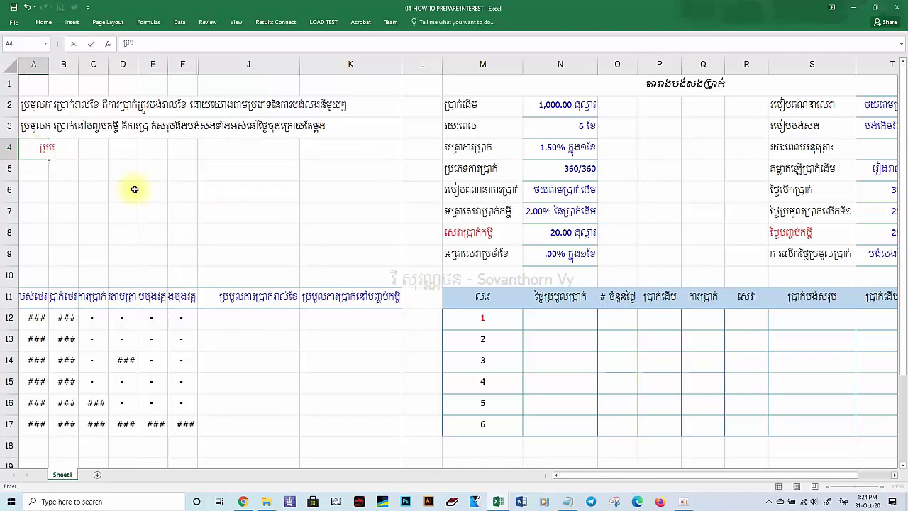
pyautogui.write('ូលការប្រាក់')
pyautogui.write('រាល់ខែ')
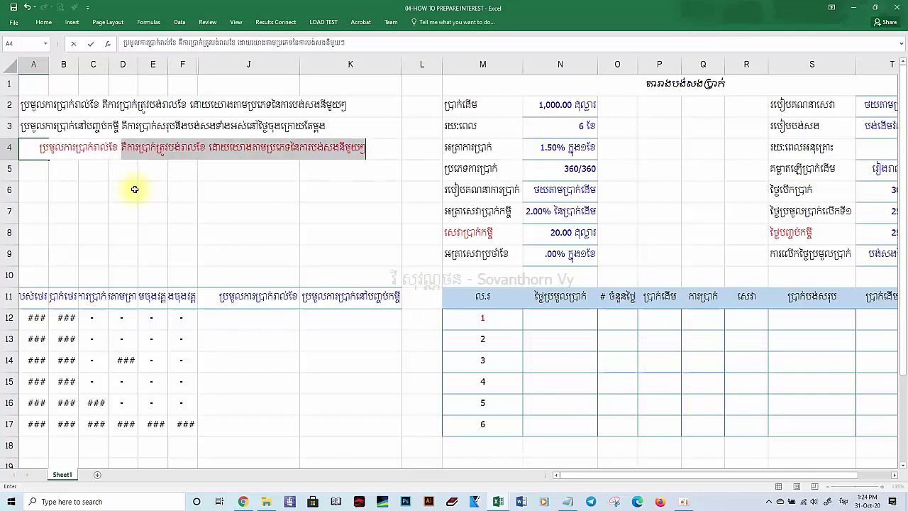
pyautogui.write(' គឺត្រូវចែកជ')
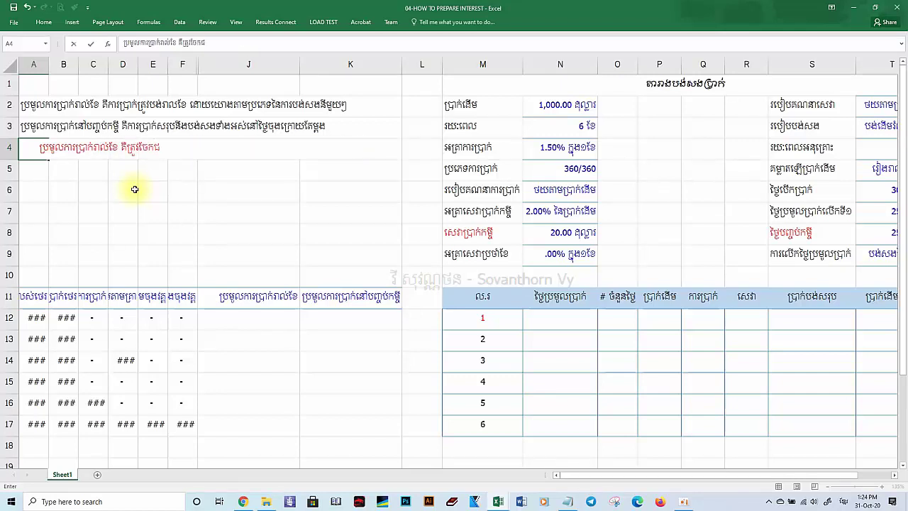
pyautogui.write('ា ២ គឺការគិតប្រាក់ប្រ')
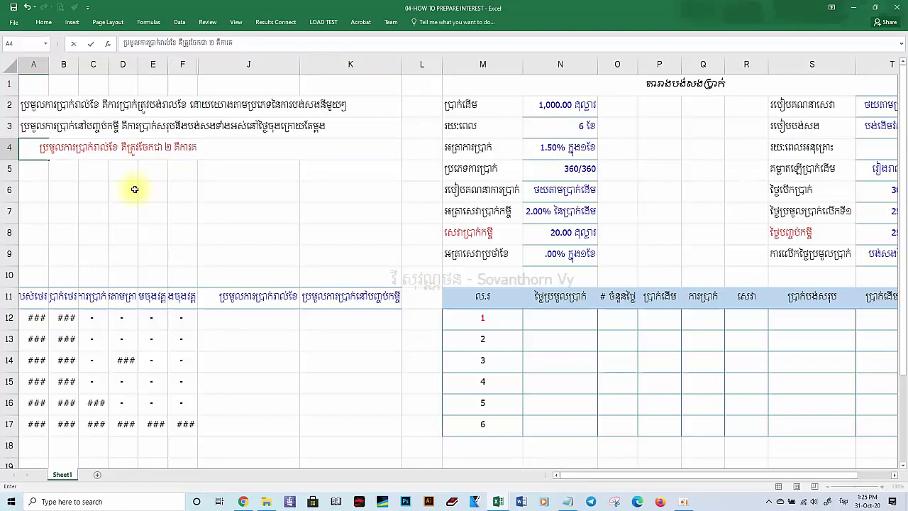
pyautogui.press('BackSpace')
pyautogui.press('BackSpace')
pyautogui.press('BackSpace')
pyautogui.write('ដើមថ្មី និង')
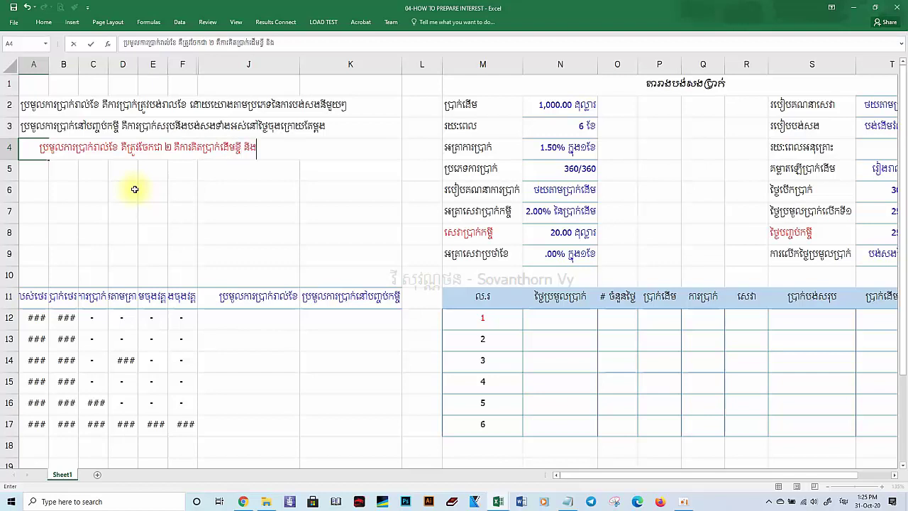
pyautogui.write(' ការប្រាក់គិតលើឡាធិការាម')
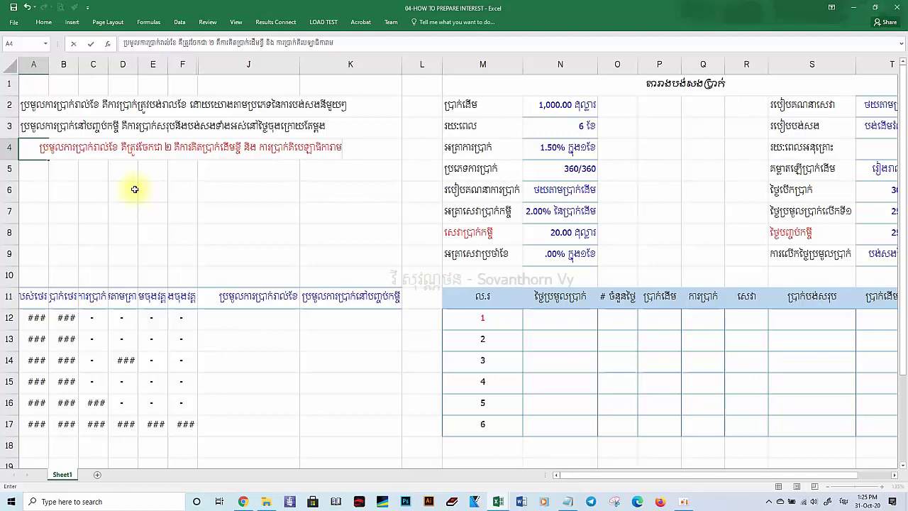
pyautogui.press('BackSpace')
pyautogui.press('BackSpace')
pyautogui.press('BackSpace')
pyautogui.press('BackSpace')
pyautogui.press('BackSpace')
pyautogui.press('BackSpace')
pyautogui.press('BackSpace')
pyautogui.press('BackSpace')
pyautogui.press('BackSpace')
pyautogui.press('BackSpace')
pyautogui.press('BackSpace')
pyautogui.write('តាមប្រាក់ន')
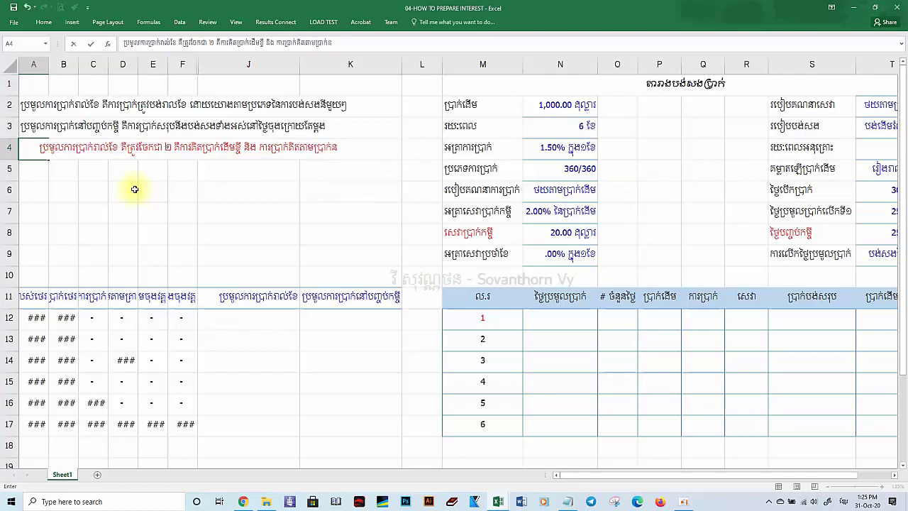
pyautogui.write('ៅជំពាក់')
pyautogui.press('Return')
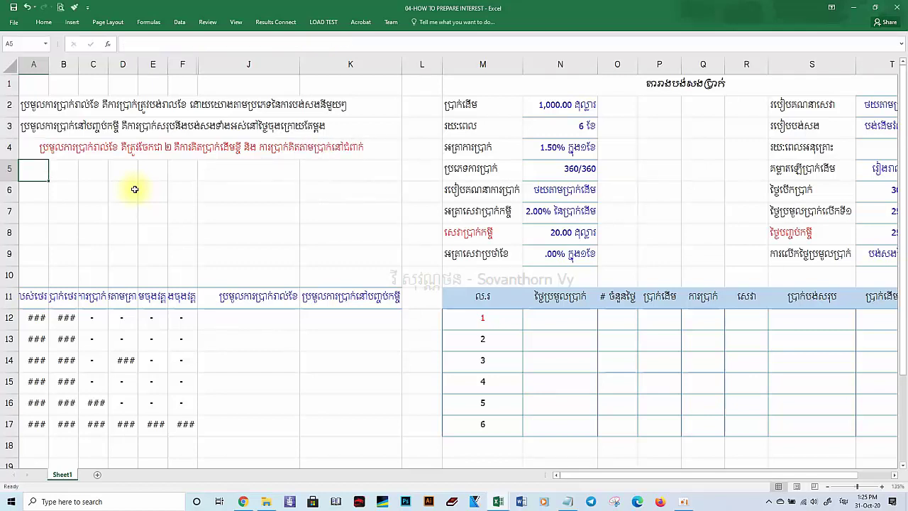
# Set the interest calculation method in cell N6 to "ថេរតាមប្រាក់ដើម"
pyautogui.click(212, 320)
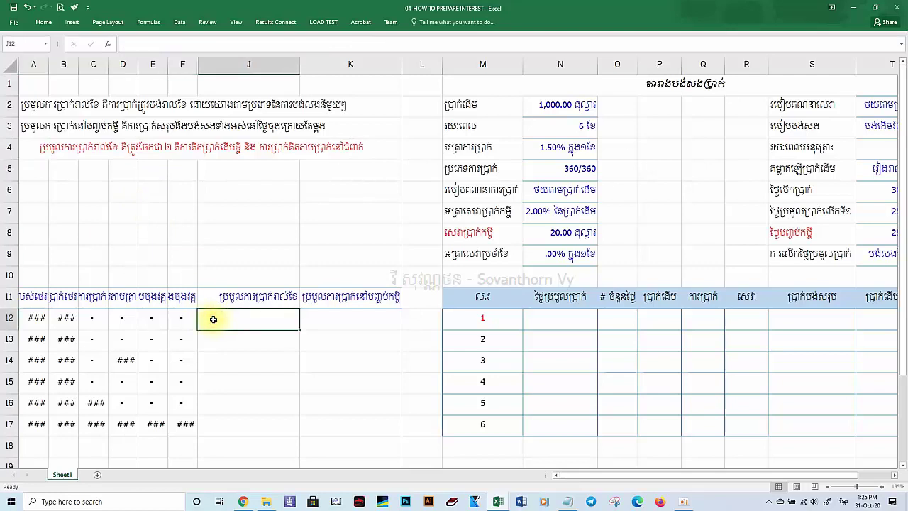
pyautogui.hotkey('alt', 'shift')
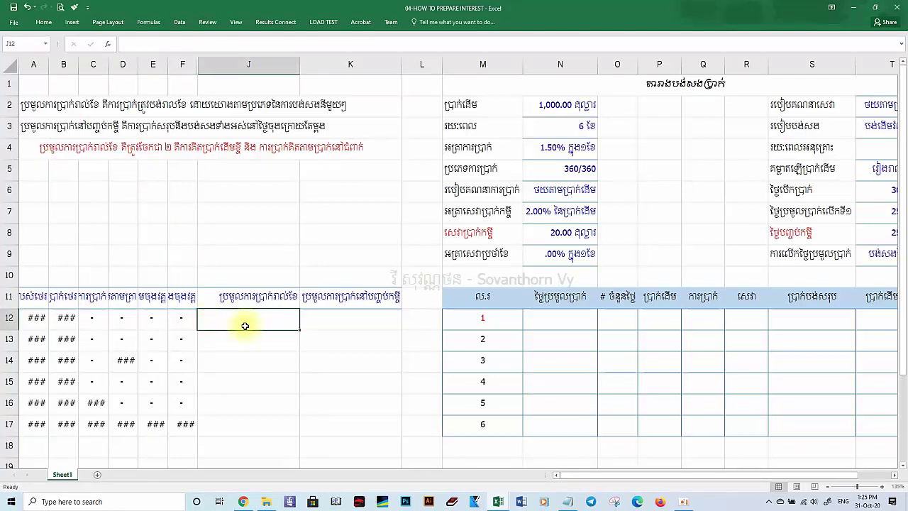
pyautogui.click(543, 191)
pyautogui.click(600, 198)
pyautogui.click(553, 215)
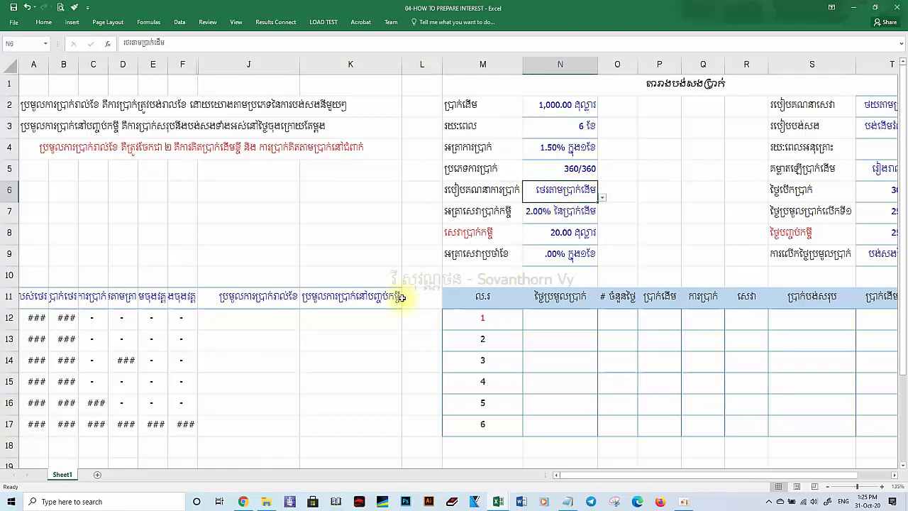
# Begin an IF formula in cell J12 that tests whether $N$6 equals "ថេរតាមប្រាក់ដើម"
pyautogui.click(256, 315)
pyautogui.write('=IF(')
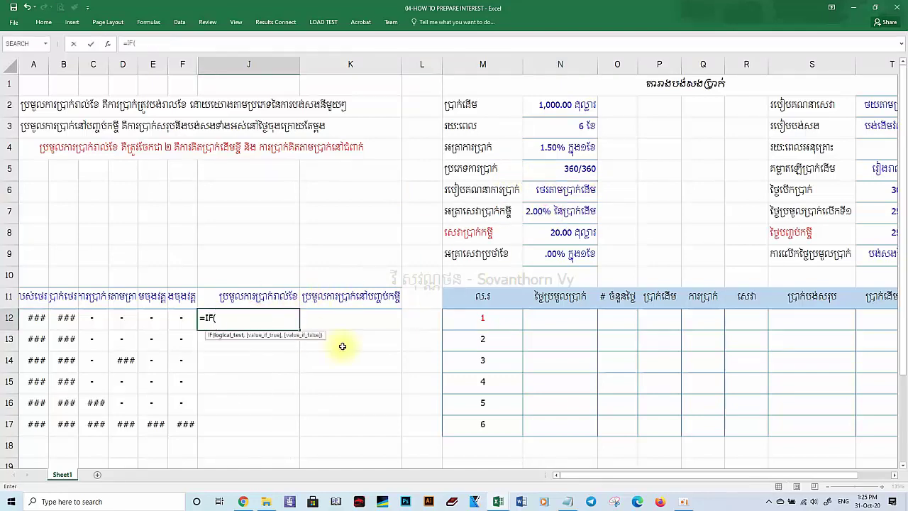
pyautogui.click(553, 192)
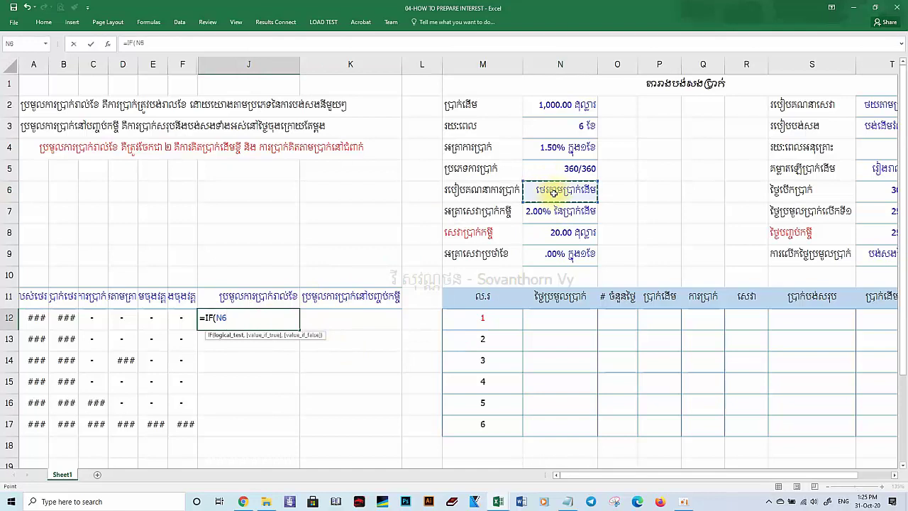
pyautogui.press('F4')
pyautogui.write('=')
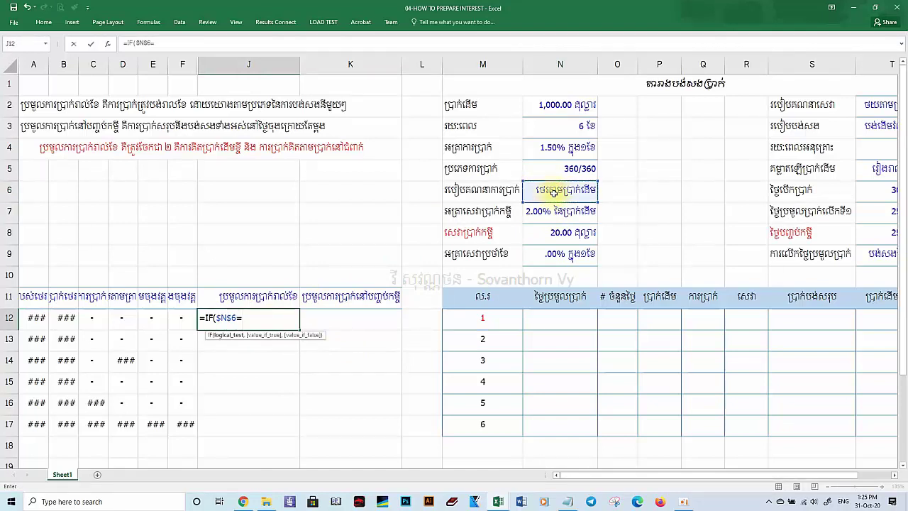
pyautogui.write('"ថេរតាមប្រាក់ដើម')
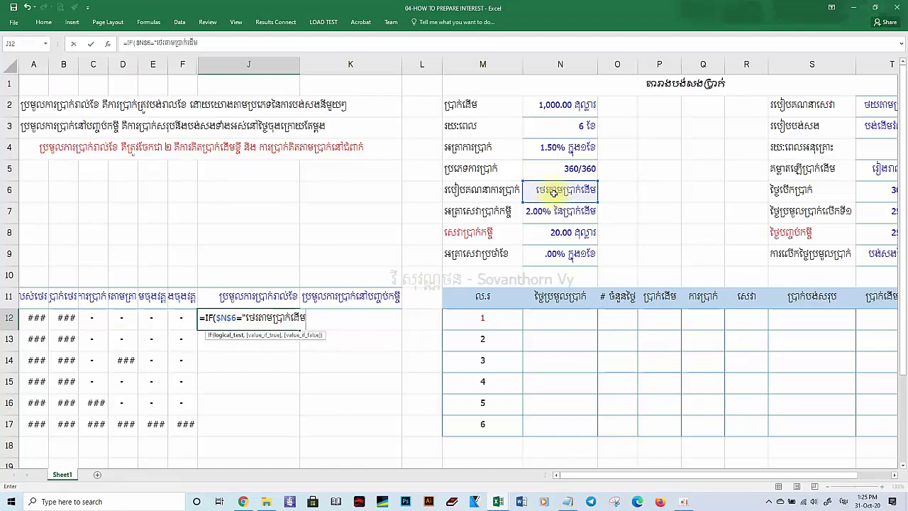
pyautogui.write('",')
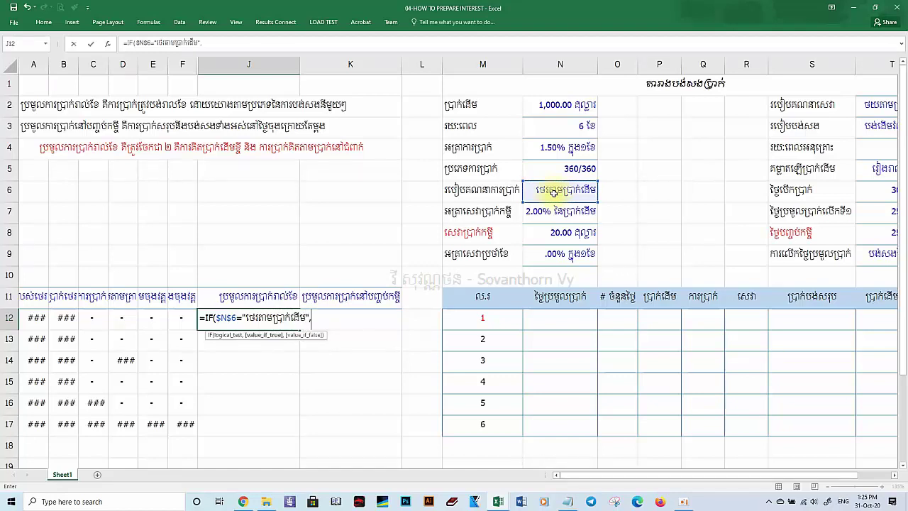
# Add ($N$2*$N$4*O12)/30 as the value-if-true part of the IF formula in J12
pyautogui.click(553, 108)
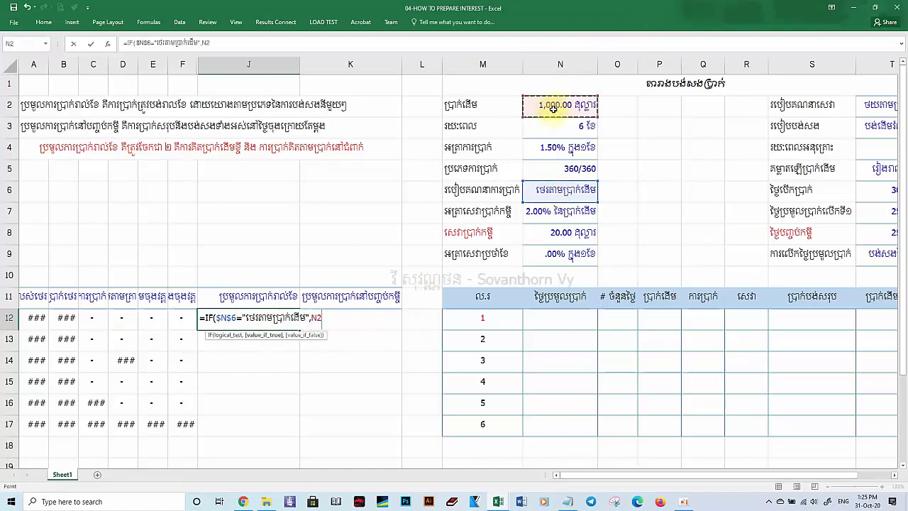
pyautogui.press('F4')
pyautogui.write('*')
pyautogui.click(557, 148)
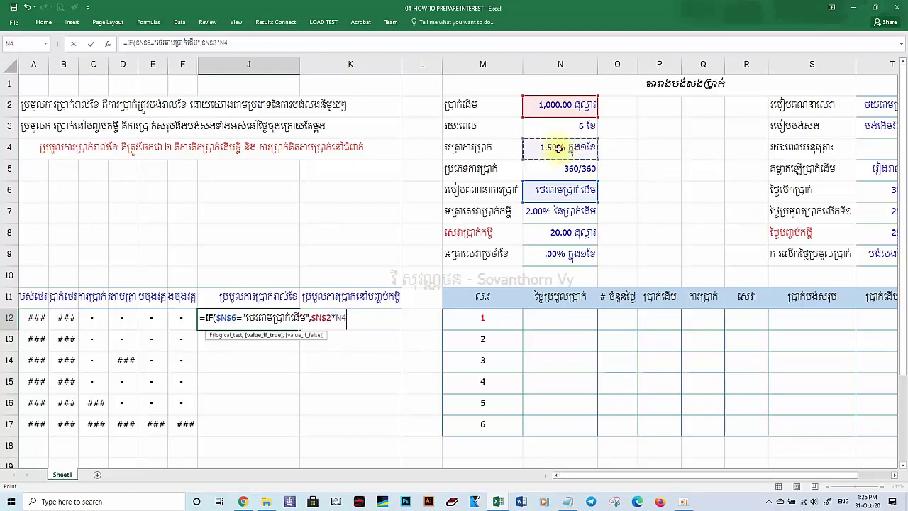
pyautogui.press('F4')
pyautogui.write('*')
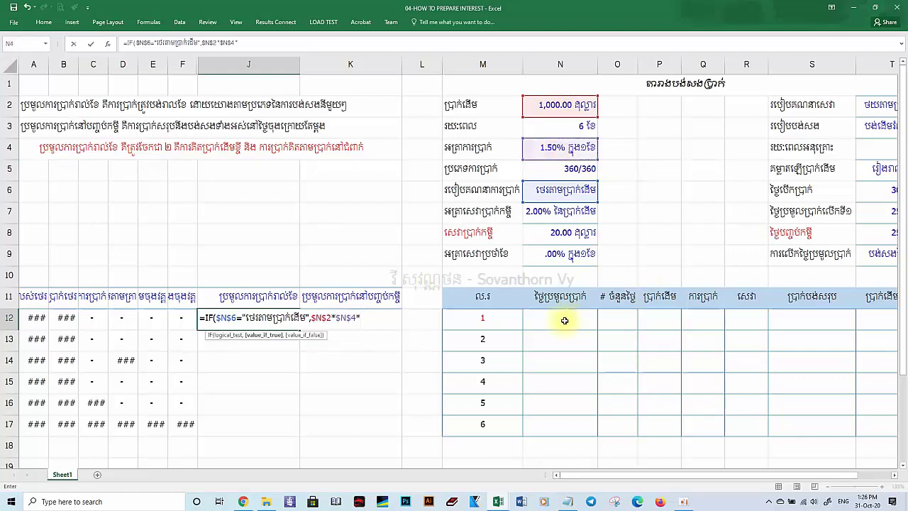
pyautogui.click(617, 323)
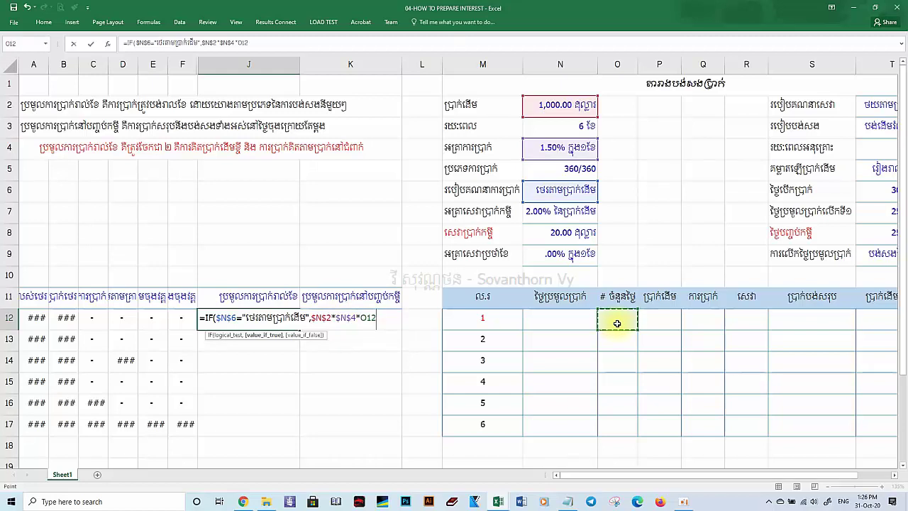
pyautogui.write(')/30')
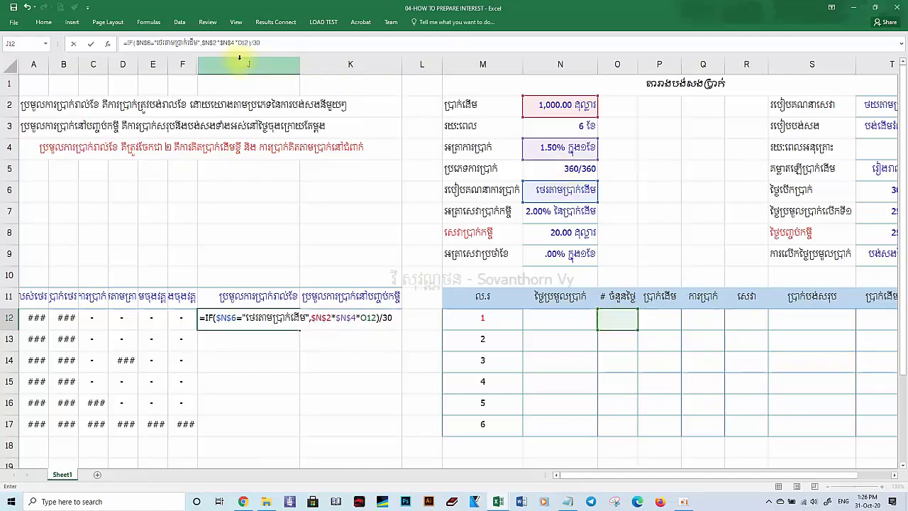
pyautogui.click(204, 42)
pyautogui.write('(')
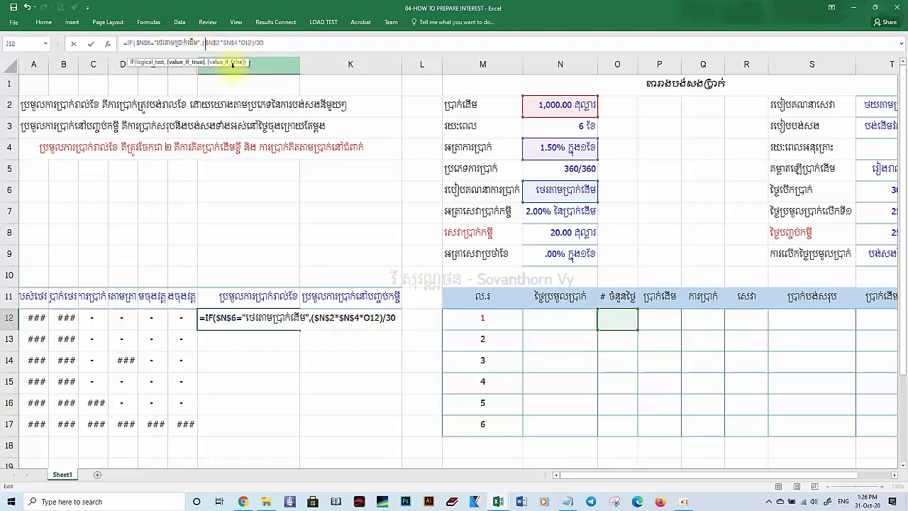
# Add N2*N4*O12 divided by 30 as the value-if-false part of the IF formula in J12
pyautogui.click(268, 43)
pyautogui.write(',')
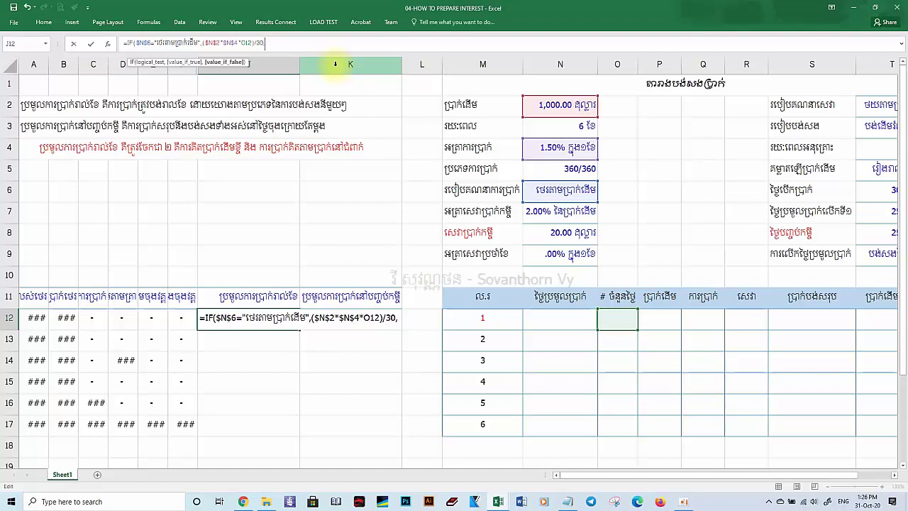
pyautogui.click(573, 107)
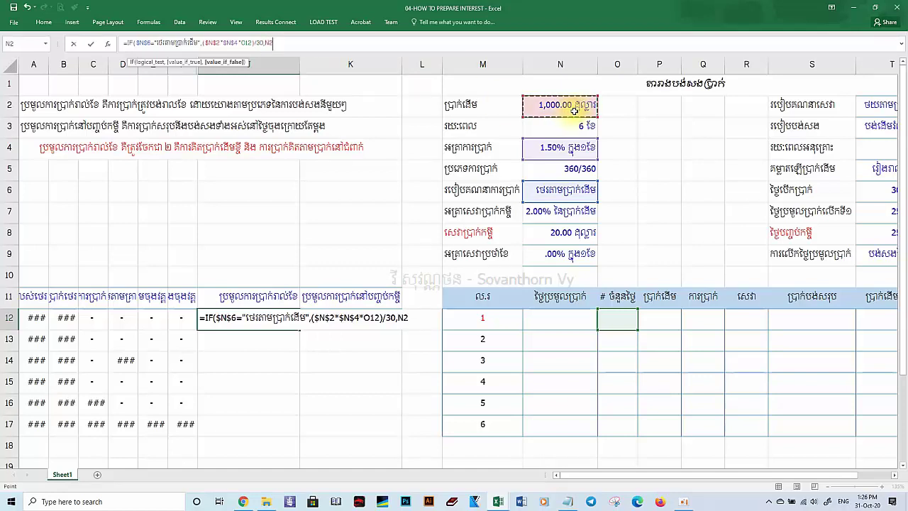
pyautogui.write('*')
pyautogui.click(574, 147)
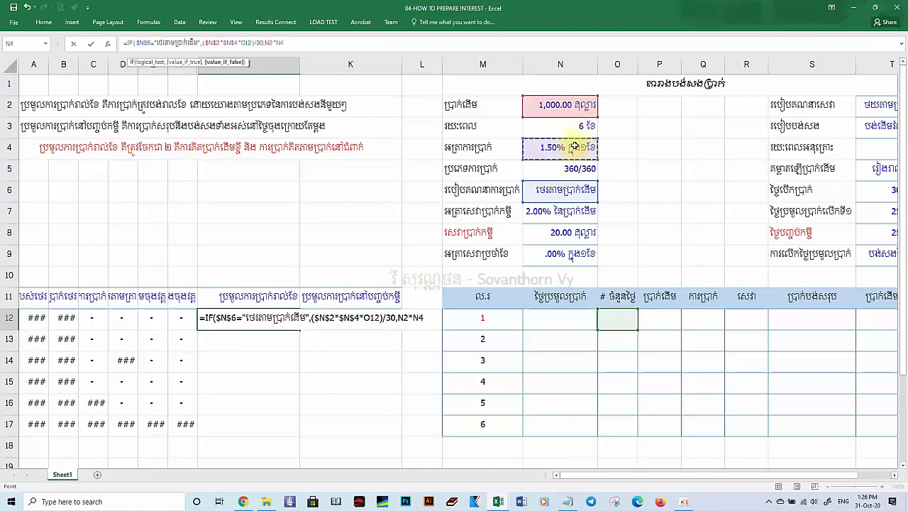
pyautogui.write('*')
pyautogui.click(617, 319)
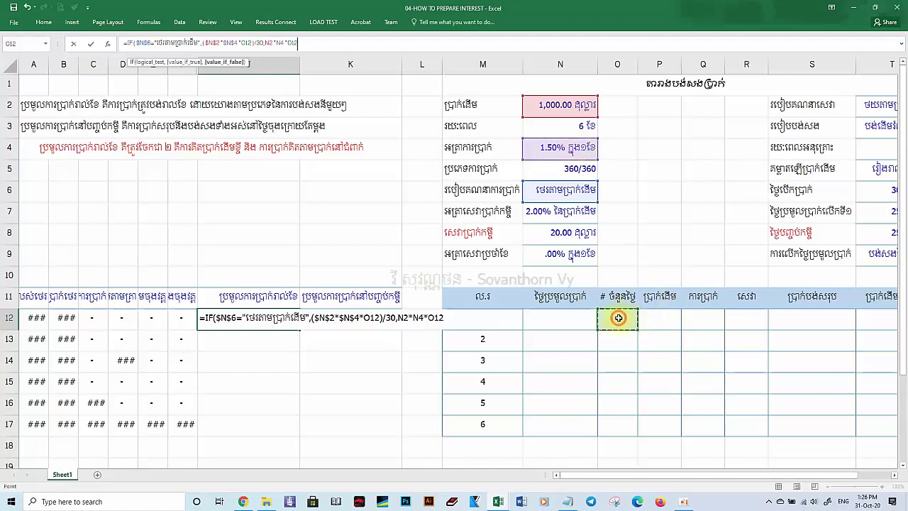
pyautogui.write(')/30')
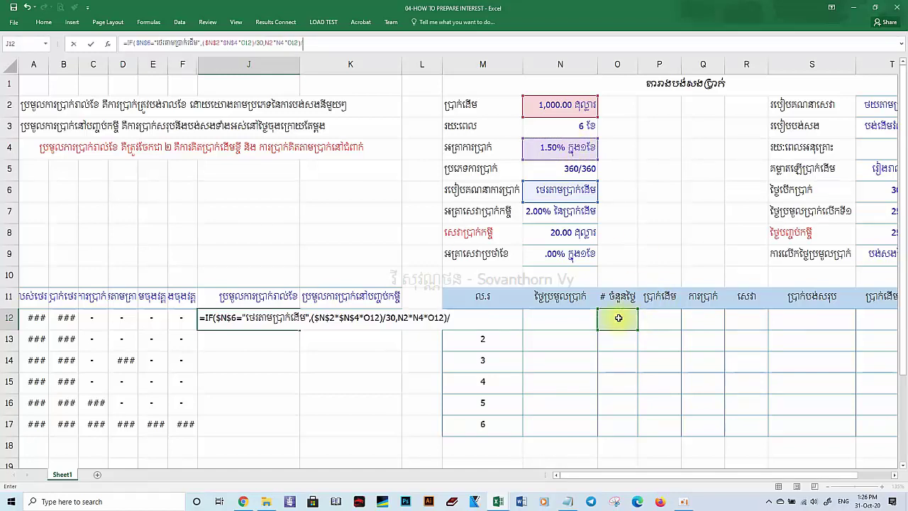
pyautogui.click(257, 42)
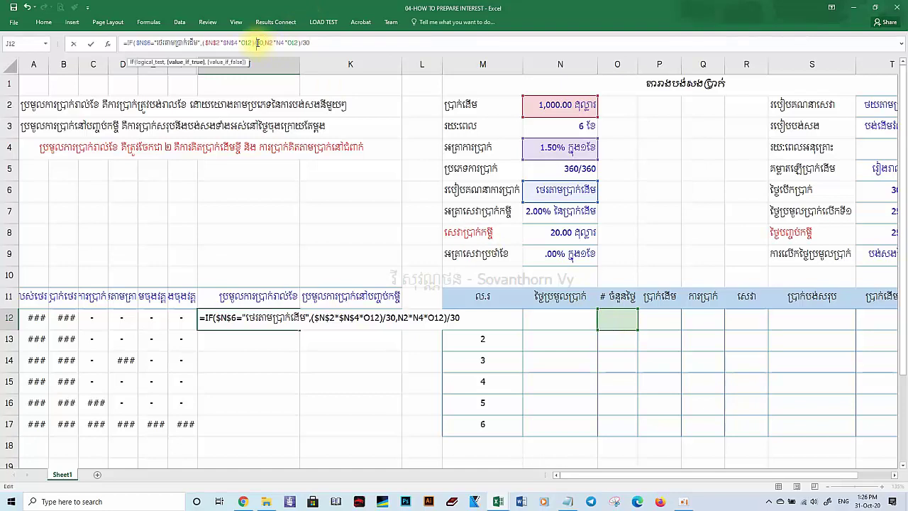
pyautogui.write('(')
pyautogui.press('Return')
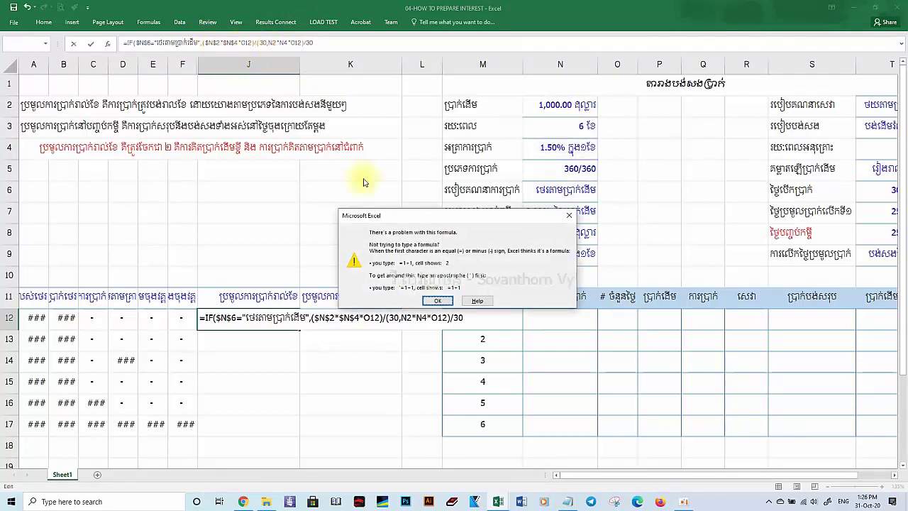
pyautogui.click(437, 300)
pyautogui.click(258, 42)
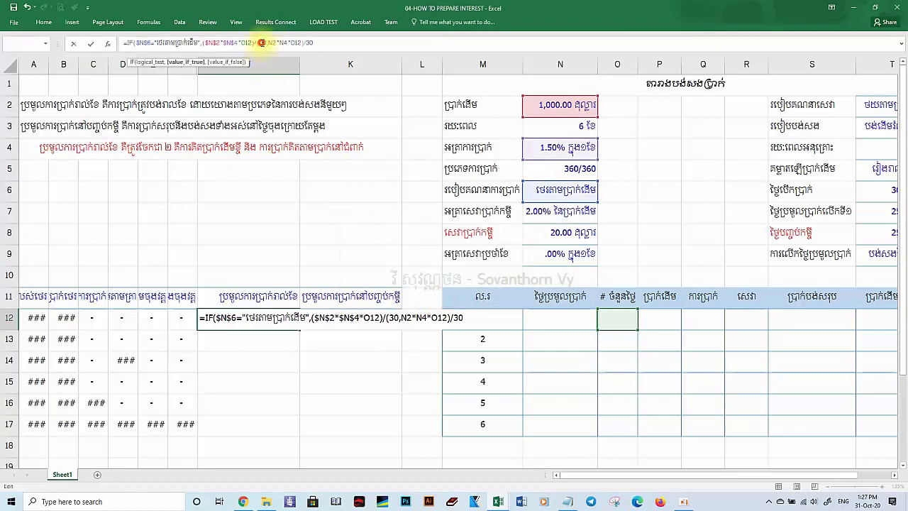
pyautogui.press('BackSpace')
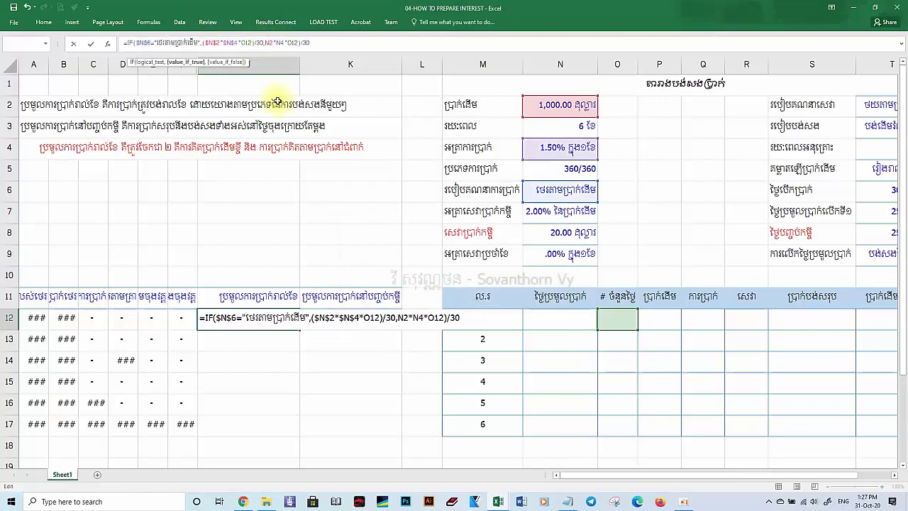
# Insert the opening parenthesis so the value-if-false part reads (N2*N4*O12)/30, and commit the formula in J12
pyautogui.click(265, 42)
pyautogui.write('(')
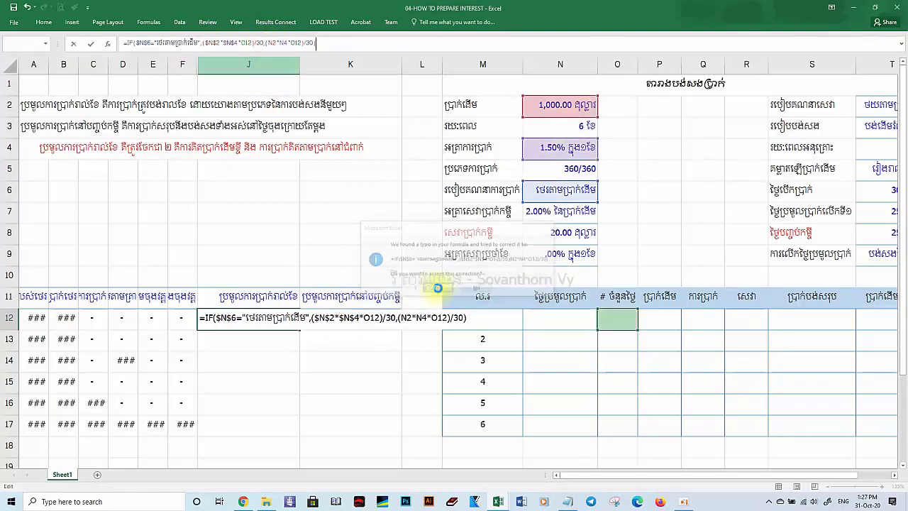
pyautogui.press('Return')
pyautogui.press('Up')
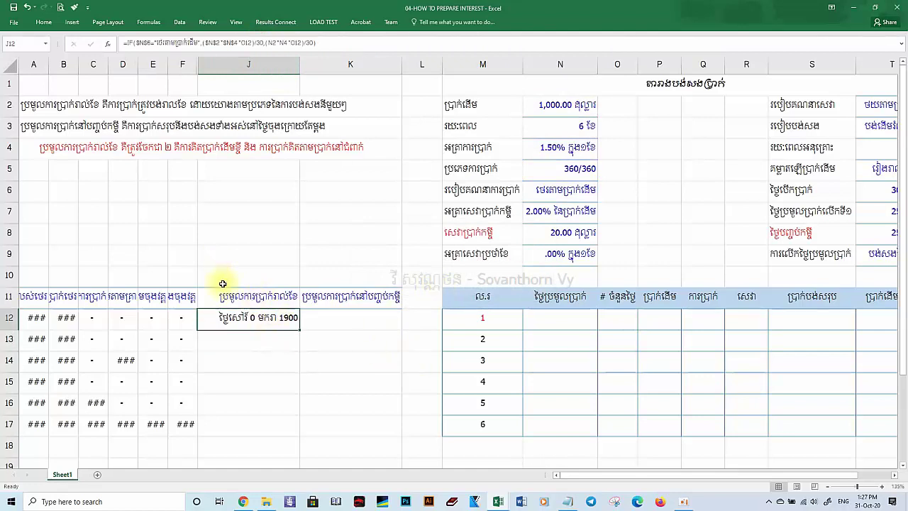
# Apply the Comma number style to cell J12
pyautogui.rightClick(252, 317)
pyautogui.click(355, 335)
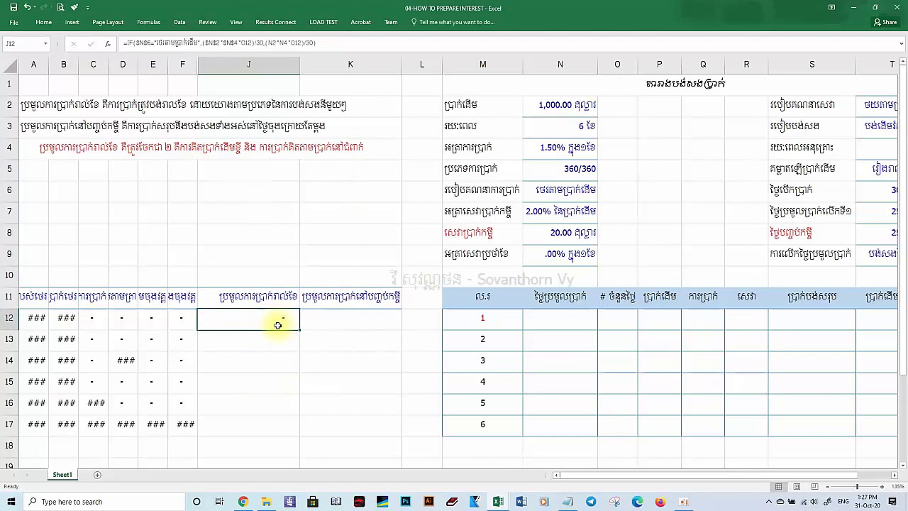
pyautogui.click(43, 22)
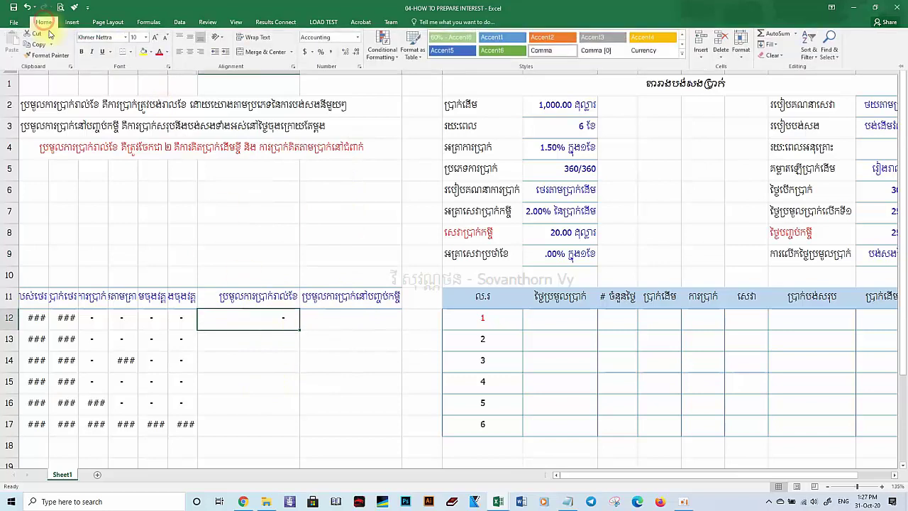
pyautogui.click(347, 319)
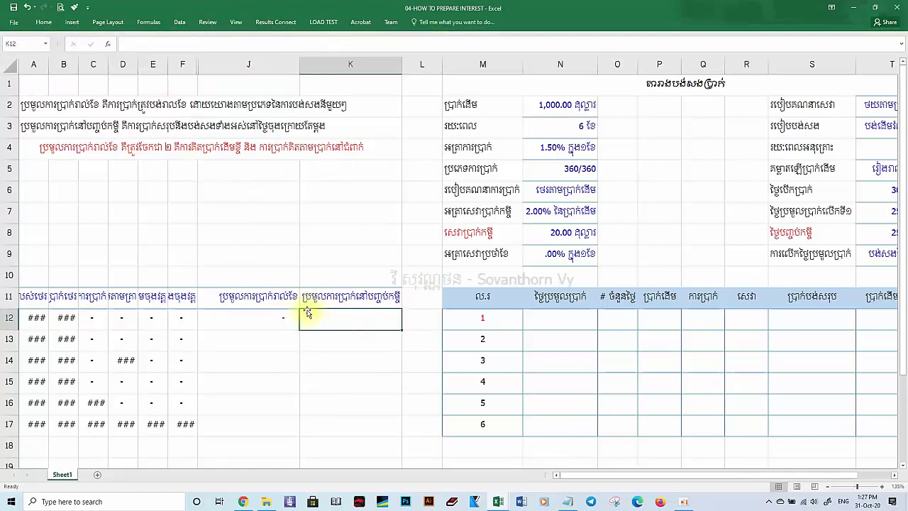
pyautogui.click(247, 317)
pyautogui.click(34, 172)
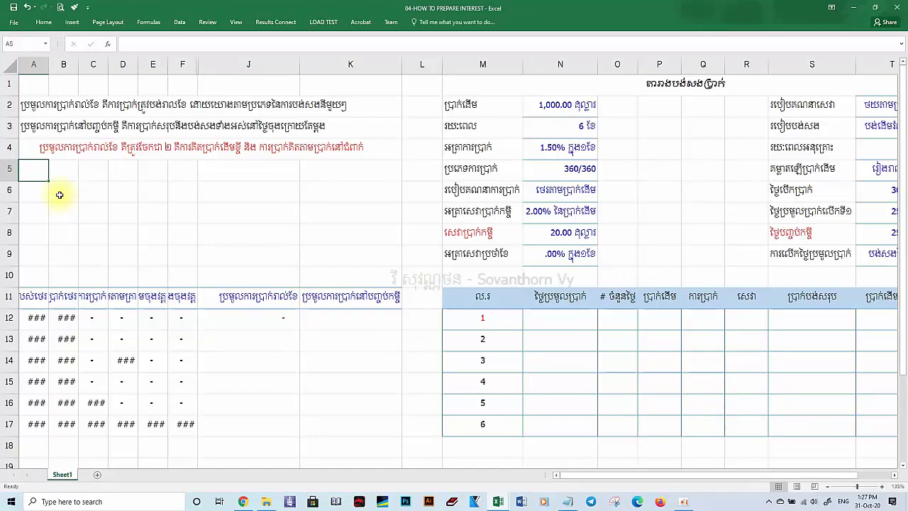
# Begin an IF formula in cell J13 that tests whether $N$6 equals "ថេរតាមប្រាក់ដើម"
pyautogui.click(248, 340)
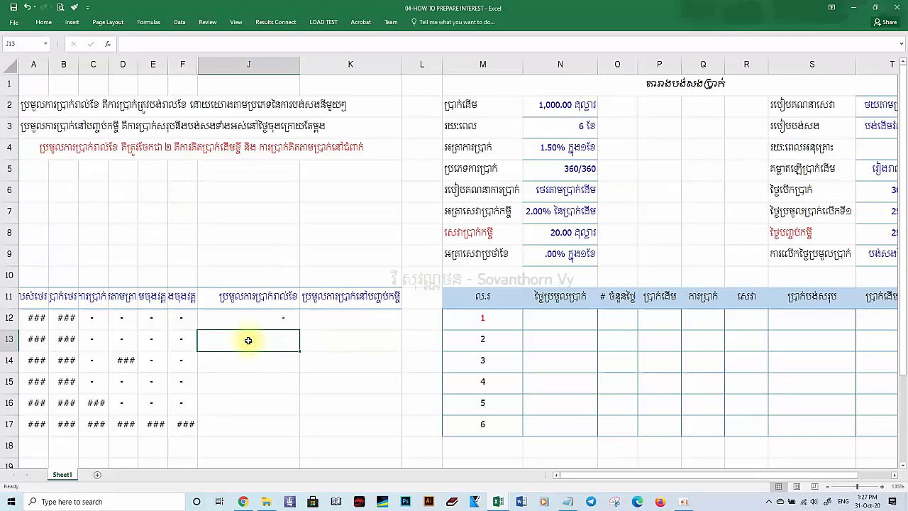
pyautogui.write('=IF(')
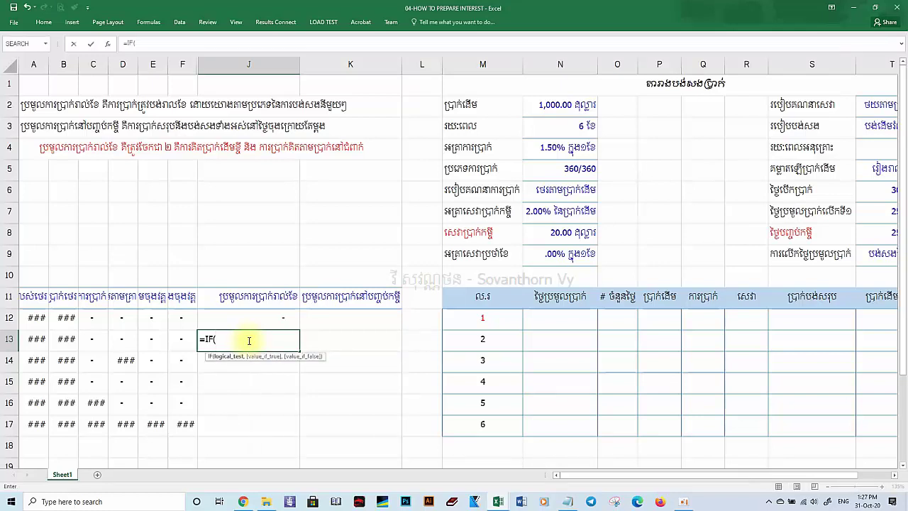
pyautogui.click(544, 189)
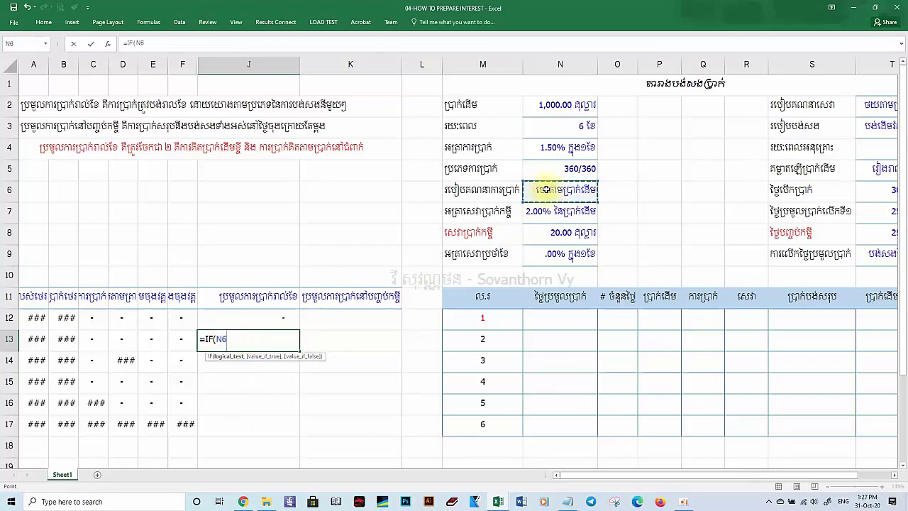
pyautogui.press('F4')
pyautogui.write('"')
pyautogui.press('BackSpace')
pyautogui.write('=')
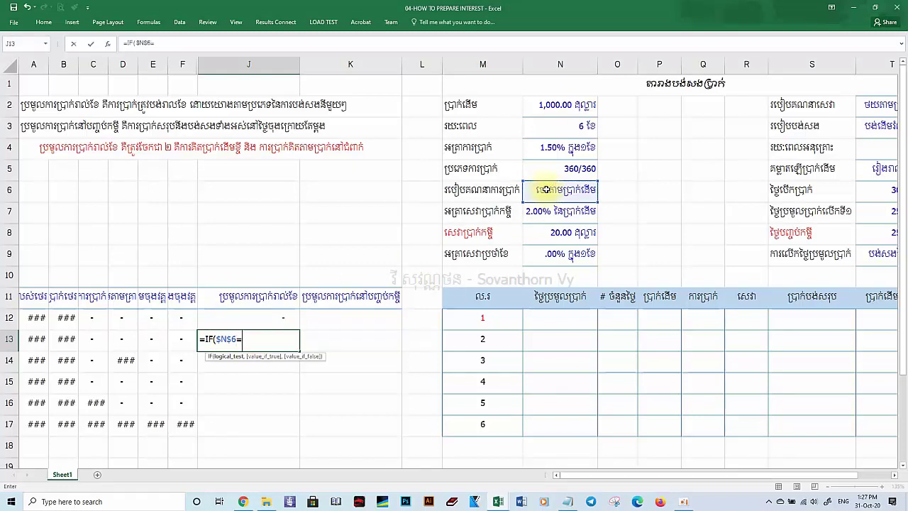
pyautogui.write('"ថេរប្រាក់')
pyautogui.press('BackSpace')
pyautogui.press('BackSpace')
pyautogui.press('BackSpace')
pyautogui.press('BackSpace')
pyautogui.press('BackSpace')
pyautogui.press('BackSpace')
pyautogui.write('តាមប្រាក់ដើម')
pyautogui.hotkey('alt', 'shift')
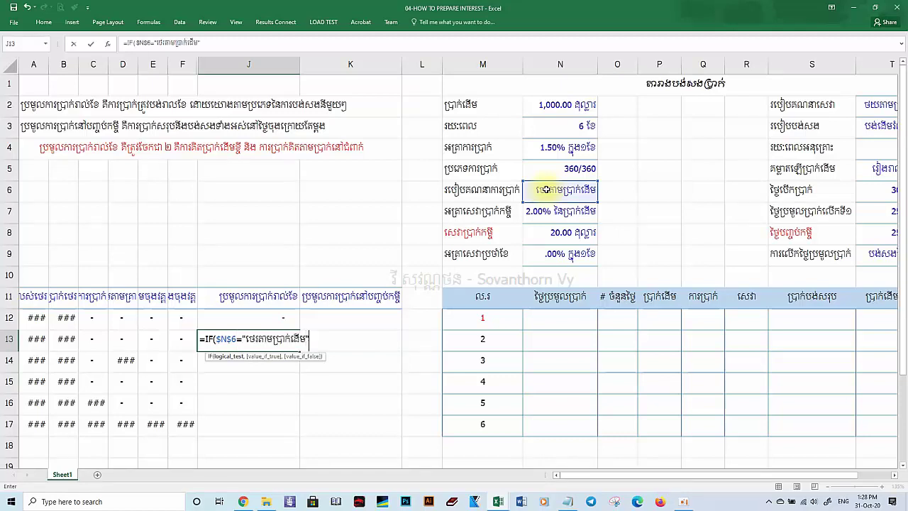
pyautogui.write('",')
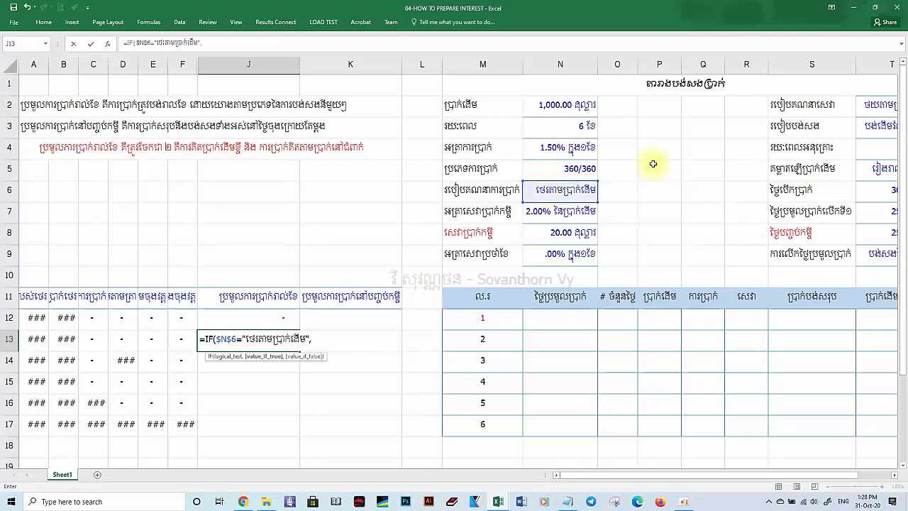
# Add ($N$2*$N$4*O13)/30 as the value-if-true part of the IF formula in J13
pyautogui.click(580, 105)
pyautogui.press('F4')
pyautogui.write('*')
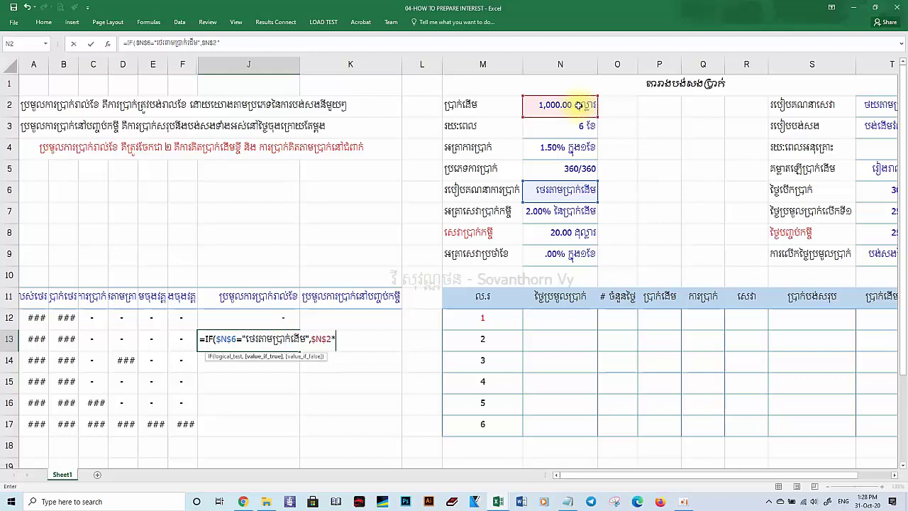
pyautogui.click(557, 146)
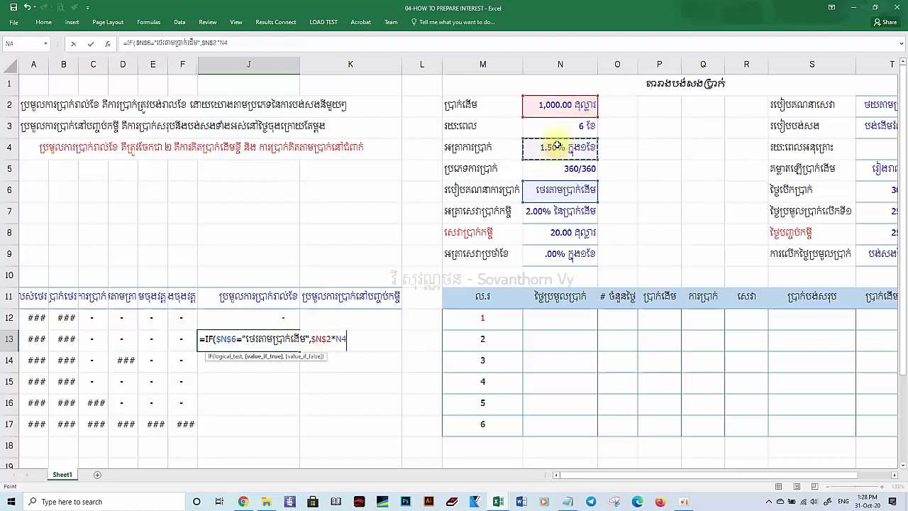
pyautogui.press('F4')
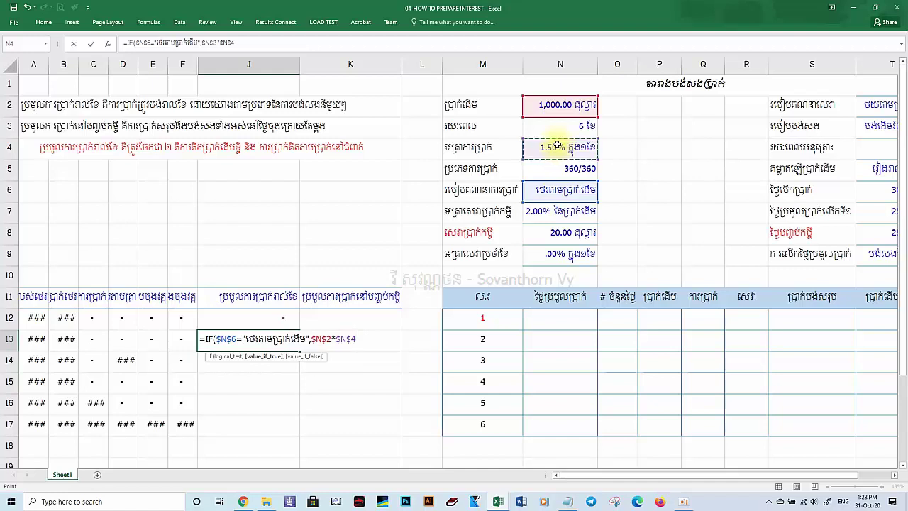
pyautogui.write('*')
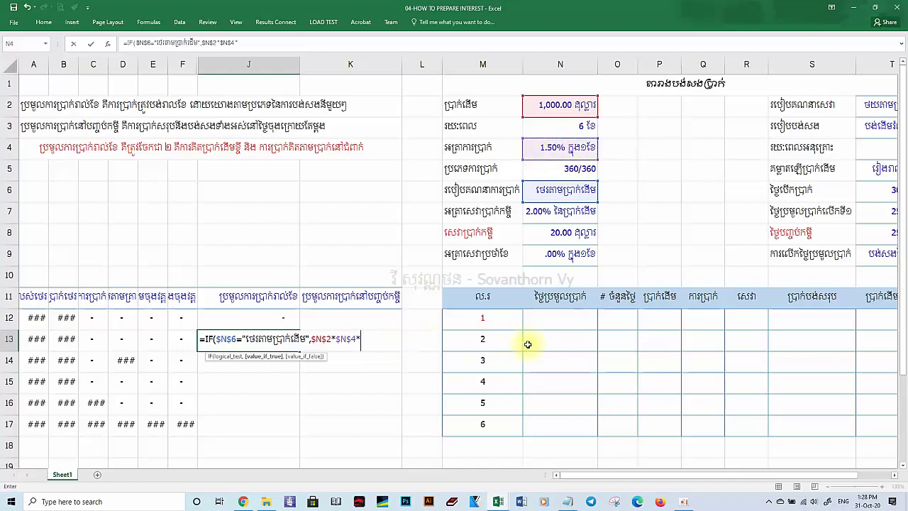
pyautogui.click(615, 344)
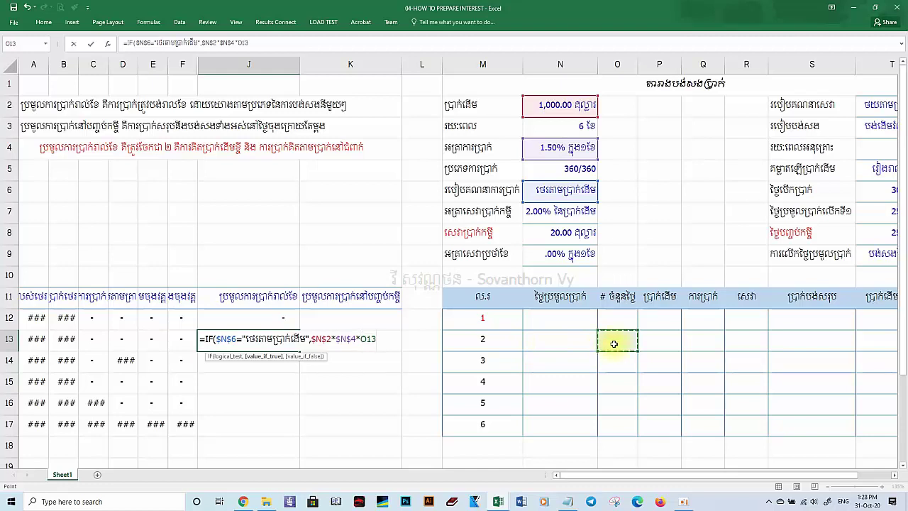
pyautogui.write(')/30')
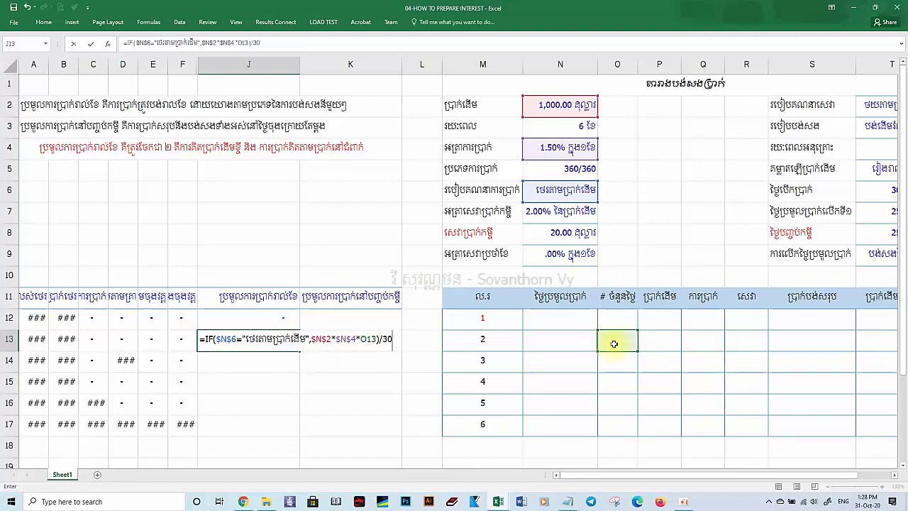
pyautogui.click(202, 43)
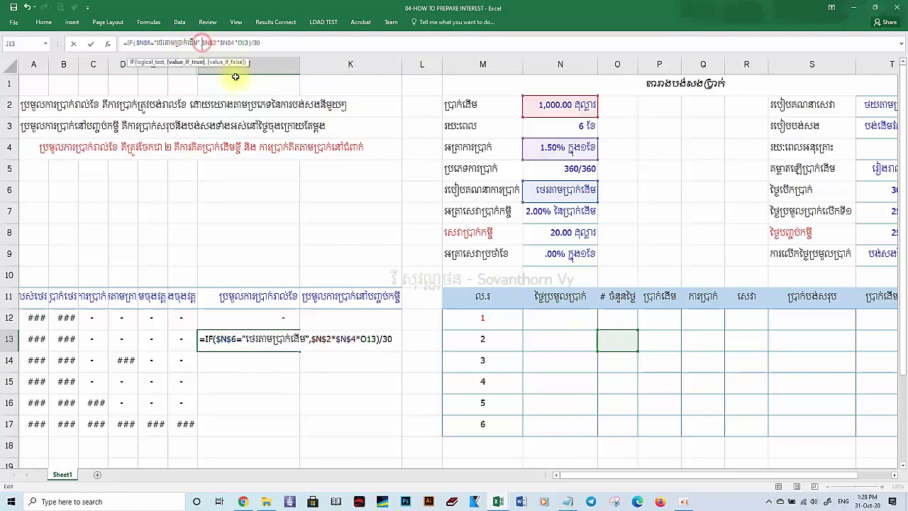
pyautogui.write('(')
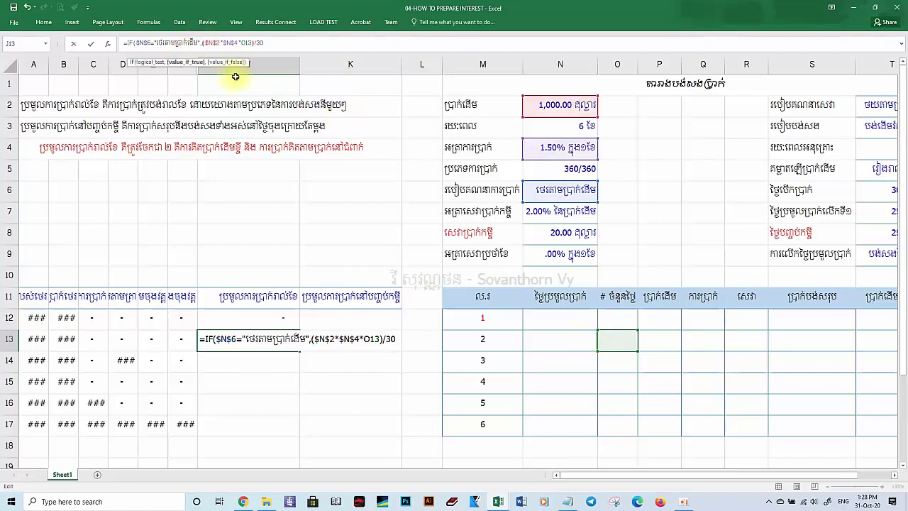
# Add T12*$N$4*O13)/30 as the value-if-false part of the IF formula in J13
pyautogui.click(274, 44)
pyautogui.write(',')
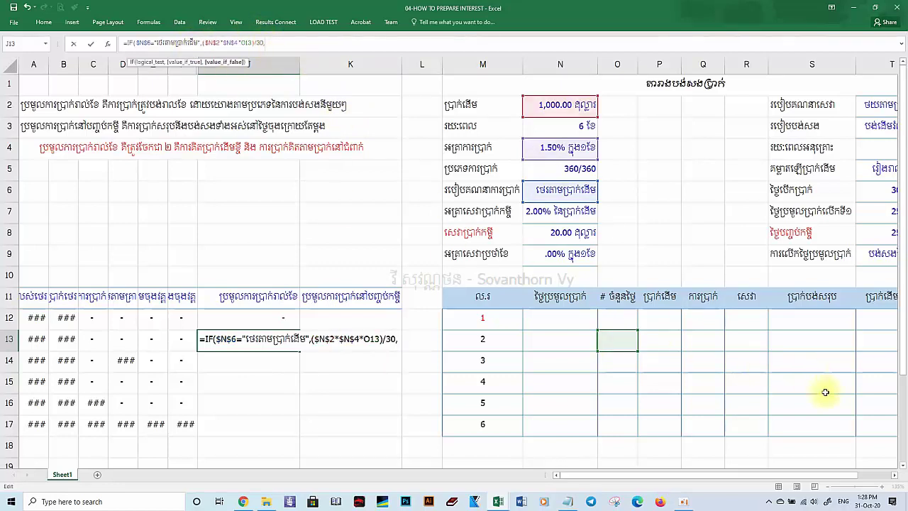
pyautogui.click(895, 475)
pyautogui.click(874, 323)
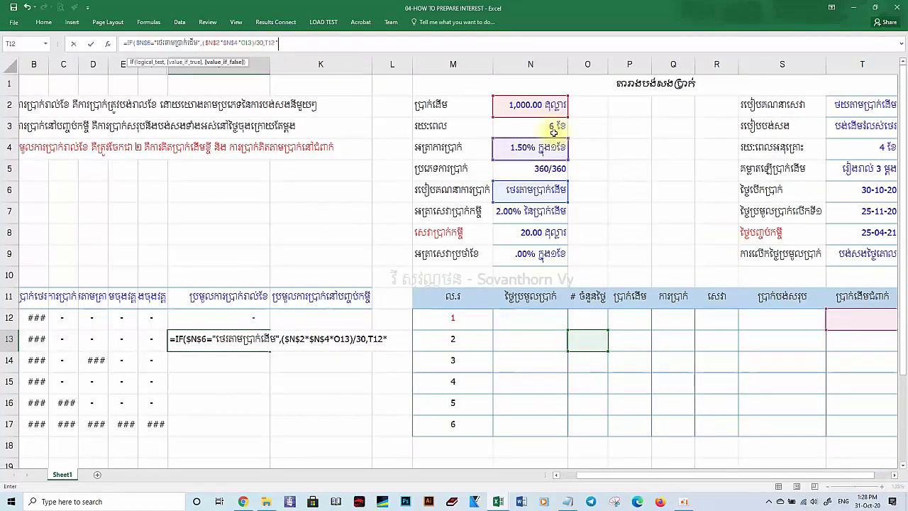
pyautogui.click(531, 151)
pyautogui.press('F4')
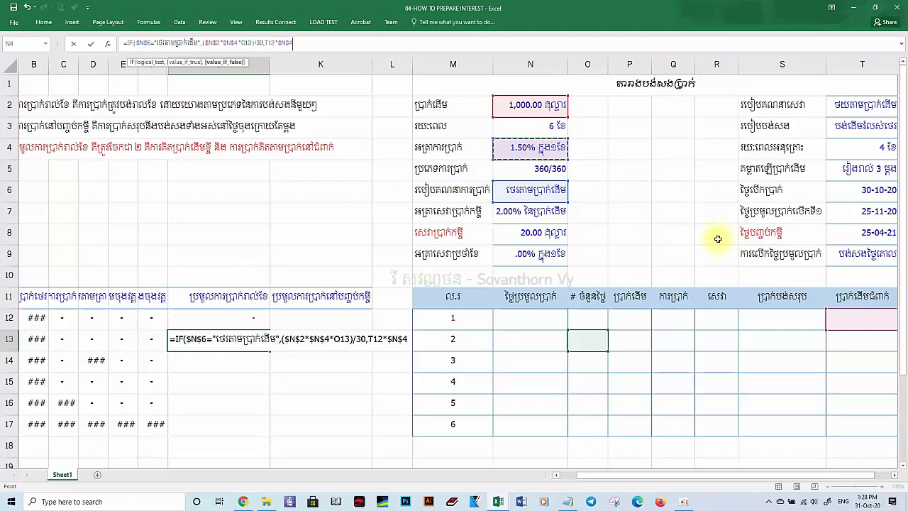
pyautogui.click(596, 338)
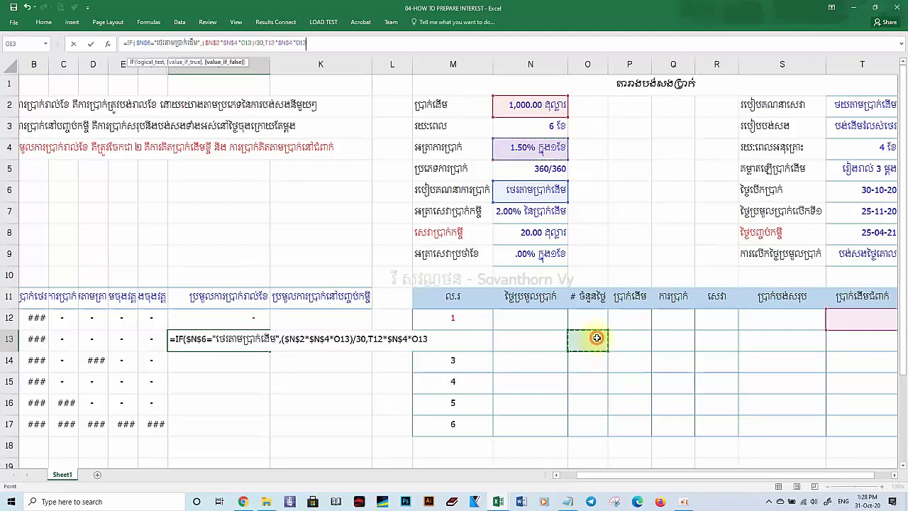
pyautogui.write(')/')
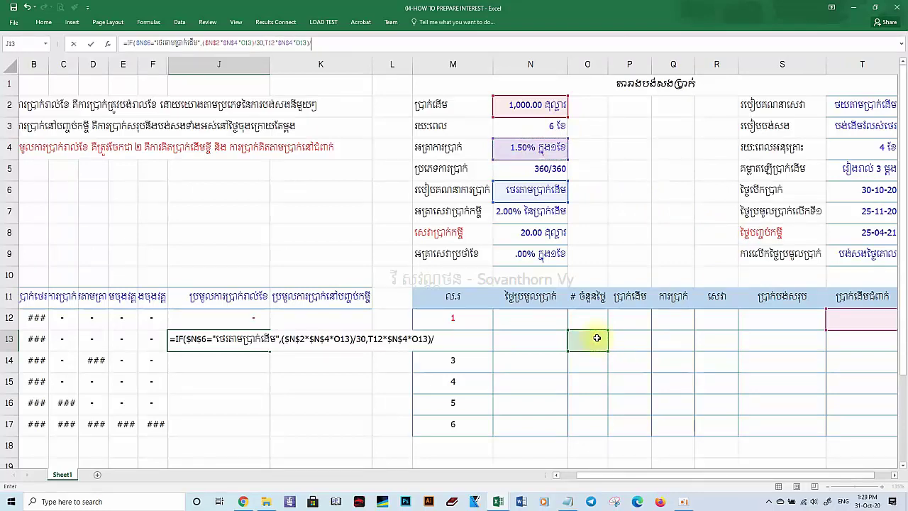
pyautogui.write('30')
# Insert the opening parenthesis so the value-if-false part reads (T12*$N$4*O13)/30, and commit the J13 formula, accepting the proposed correction
pyautogui.click(261, 43)
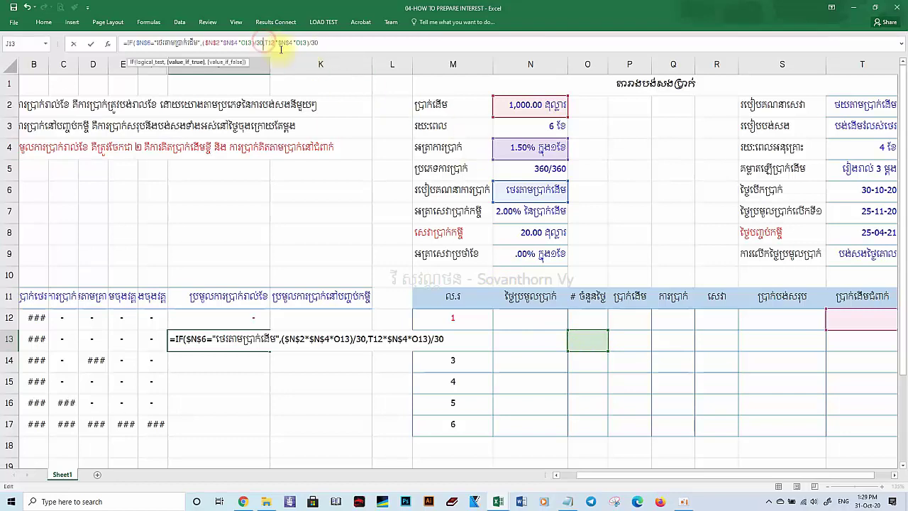
pyautogui.click(265, 42)
pyautogui.write('(')
pyautogui.press('Return')
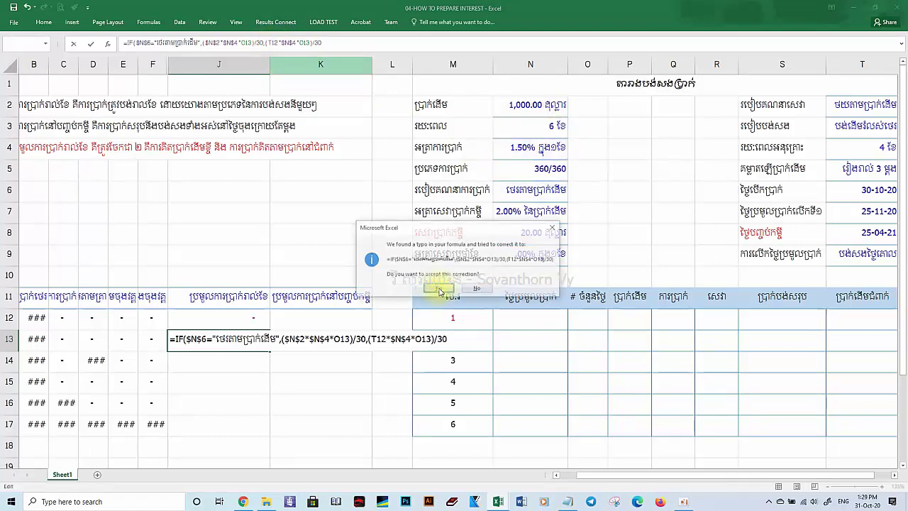
pyautogui.click(439, 290)
# Apply the Comma number style to cell J13
pyautogui.click(234, 344)
pyautogui.rightClick(235, 345)
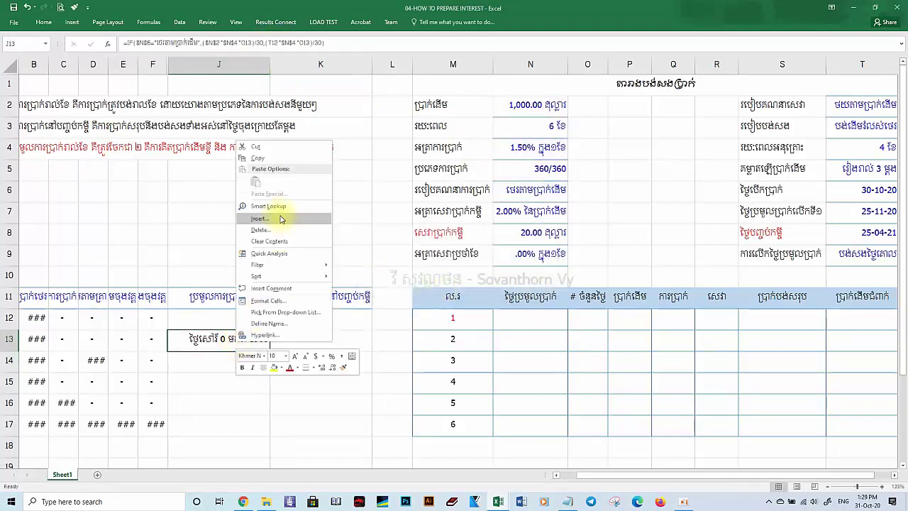
pyautogui.click(341, 355)
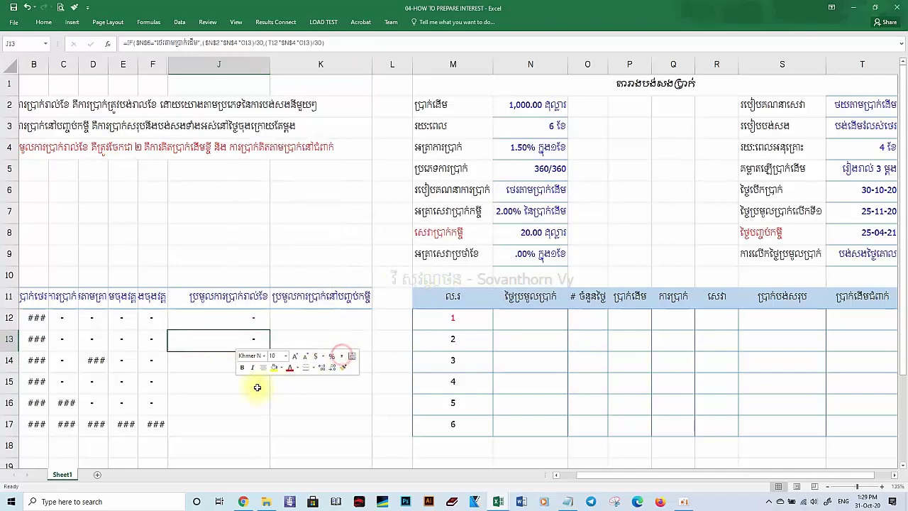
# Fill the J13 formula down column J through row 21
pyautogui.scroll(-2, 256, 337)
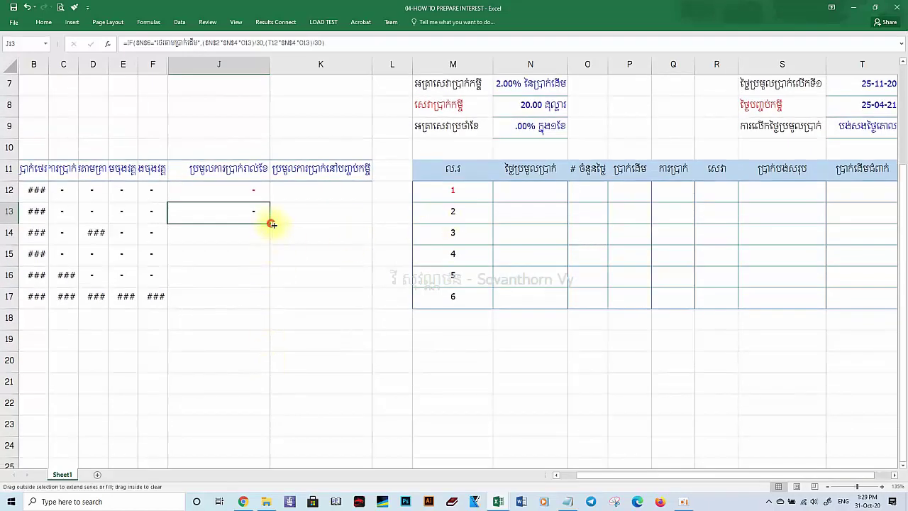
pyautogui.moveTo(272, 224); pyautogui.dragTo(267, 403)
pyautogui.scroll(2, 532, 170)
# Set the loan term in N3 to 12 months
pyautogui.click(541, 124)
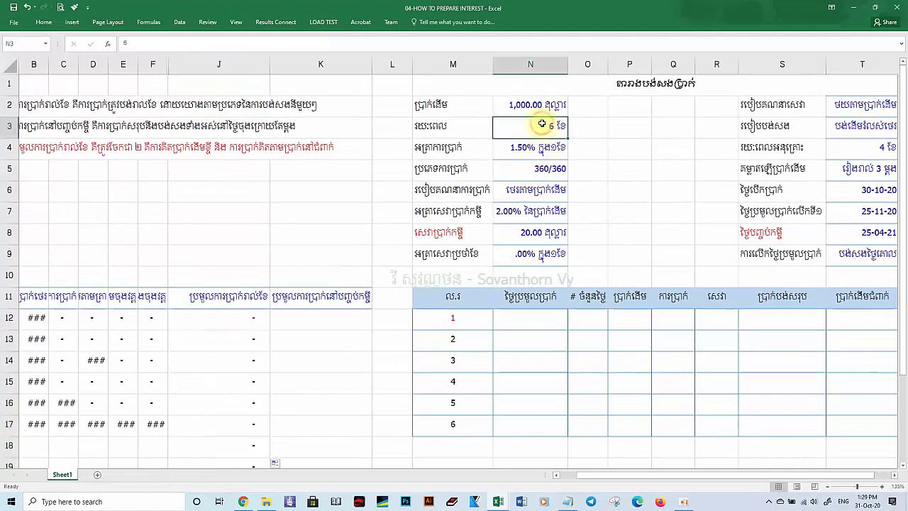
pyautogui.write('12')
pyautogui.click(320, 205)
# Extend the column J formula from J21 down to J23, the schedule's last row
pyautogui.scroll(-4, 304, 284)
pyautogui.click(260, 259)
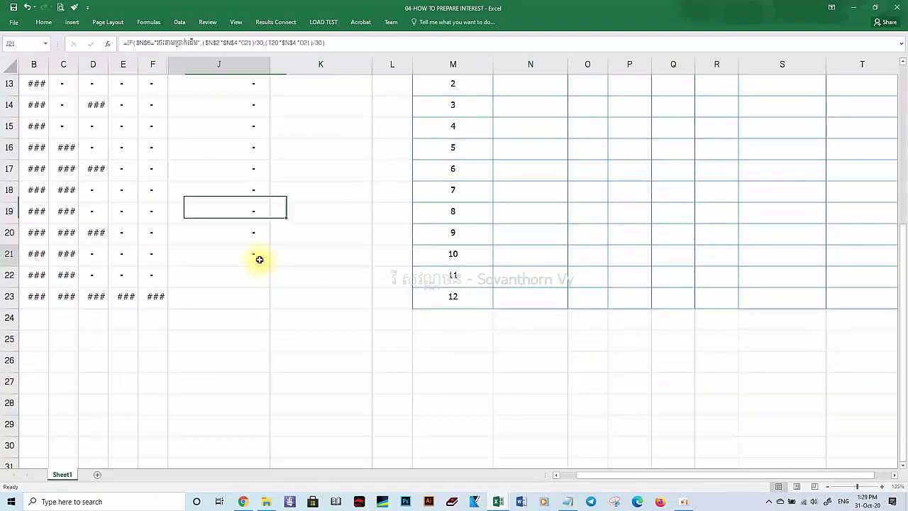
pyautogui.moveTo(263, 260); pyautogui.dragTo(296, 318)
pyautogui.click(318, 320)
pyautogui.scroll(4, 319, 320)
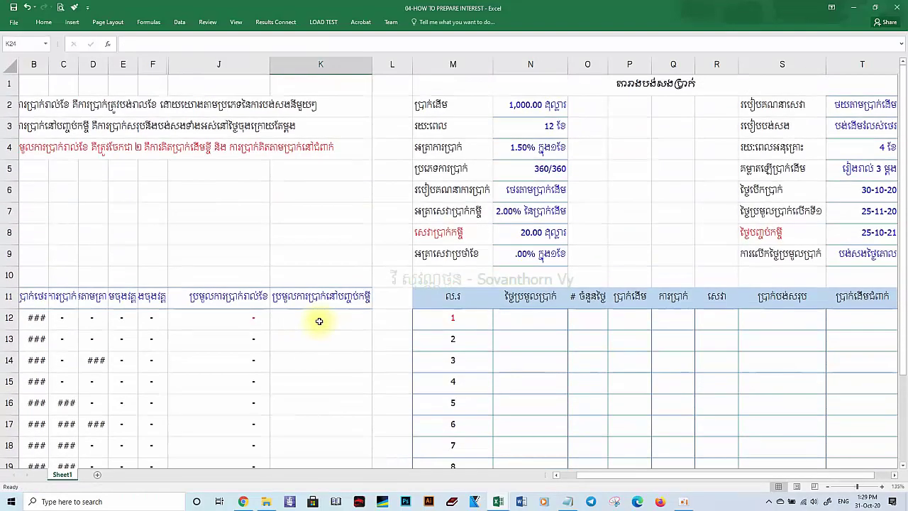
# Enter the note "CELL មានព័ណក្រហម គឺត្រូវមួយដាច់ដោយឡែក ពី CELL ផ្សេងទៀត" in cell B5
pyautogui.click(231, 319)
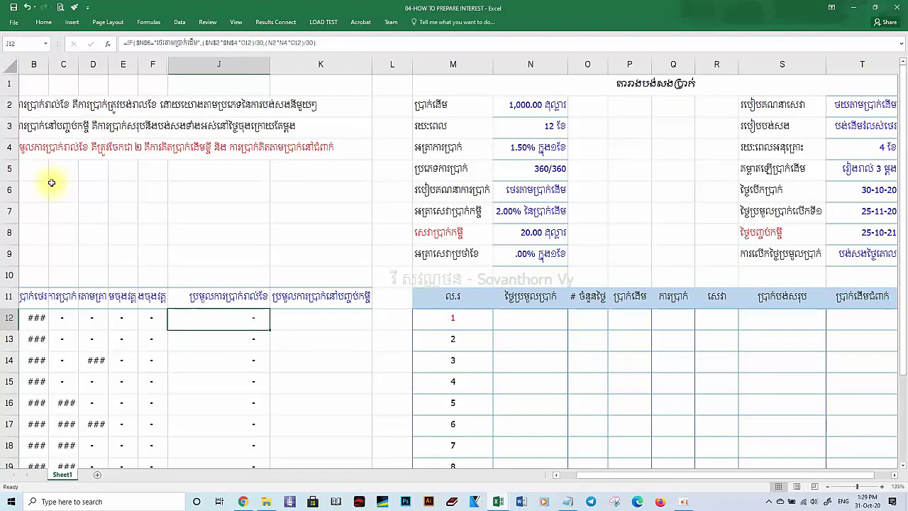
pyautogui.click(33, 171)
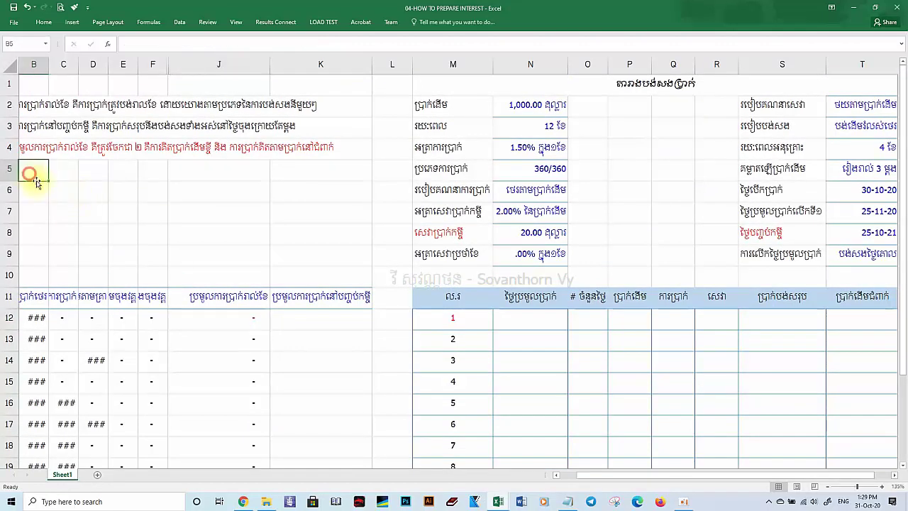
pyautogui.write('CELL')
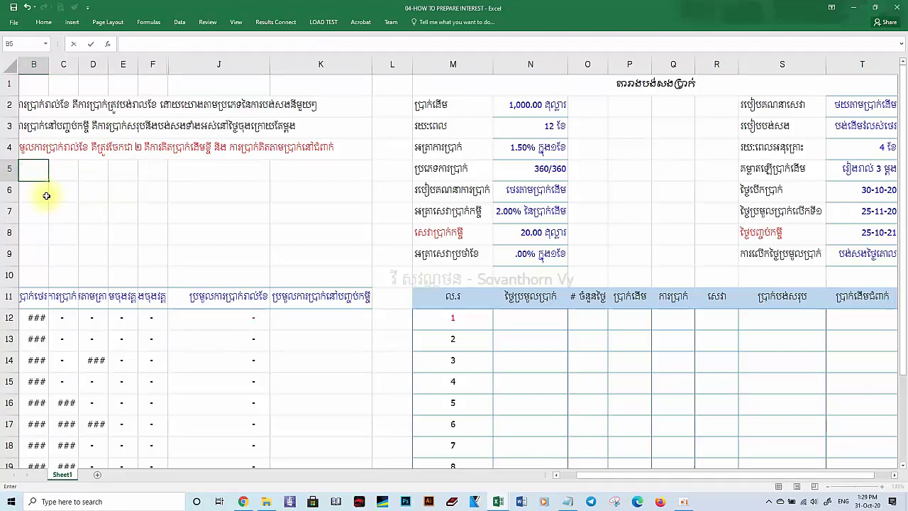
pyautogui.write(' មានព')
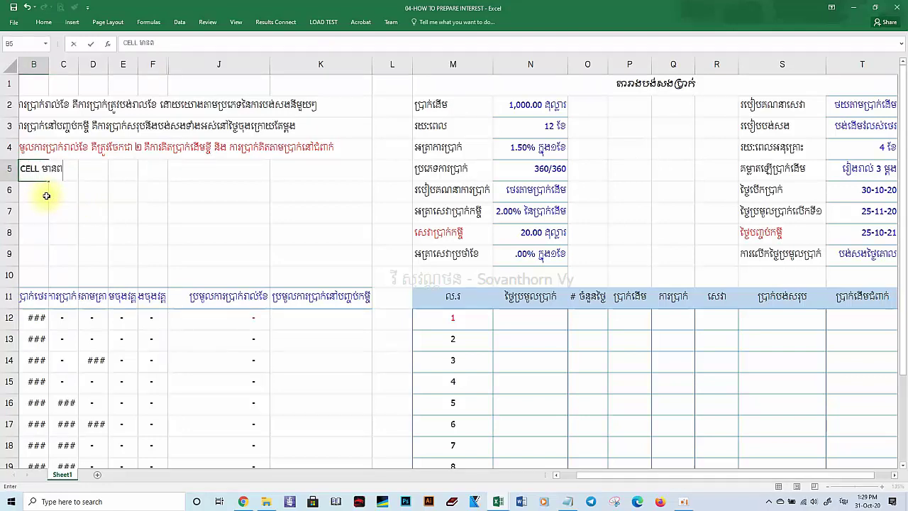
pyautogui.write('ណ៌ក្រហម គឺត្រូវម')
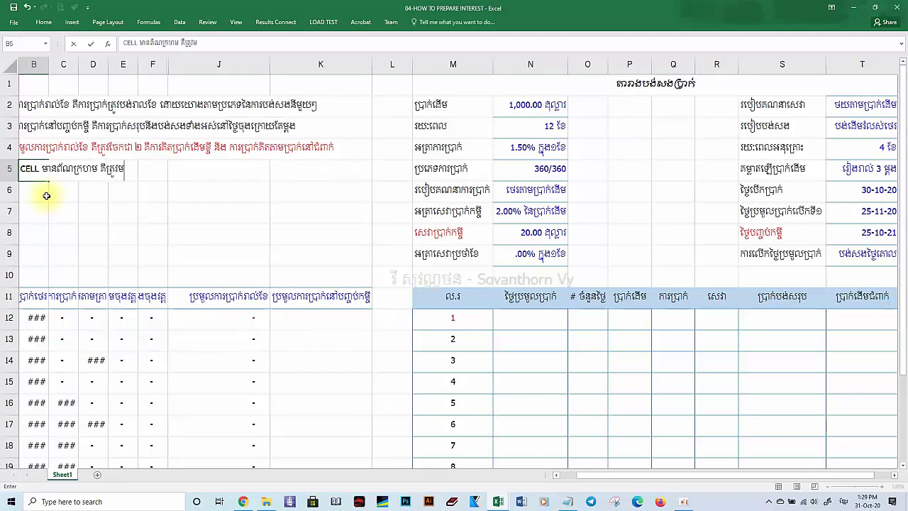
pyautogui.write('ួយដាច់ដោយឡែក ពី')
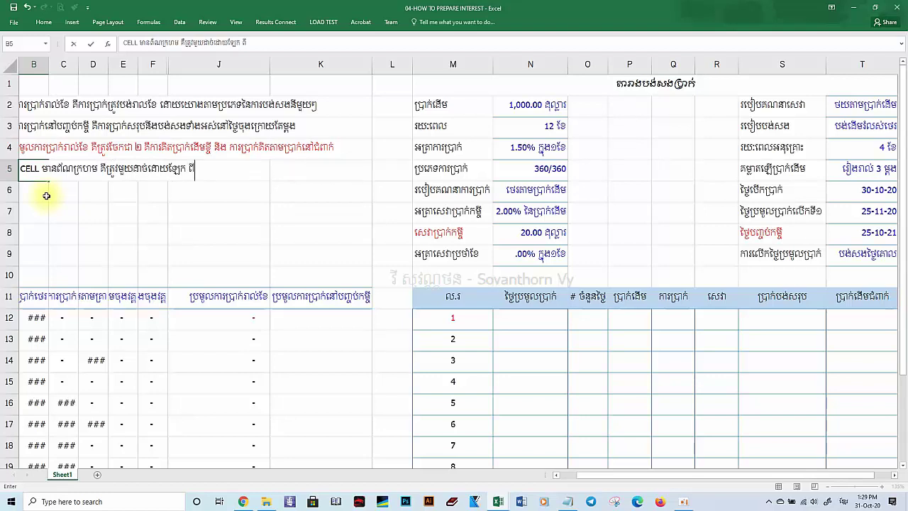
pyautogui.write(' CELL ផ្សេងទៀត')
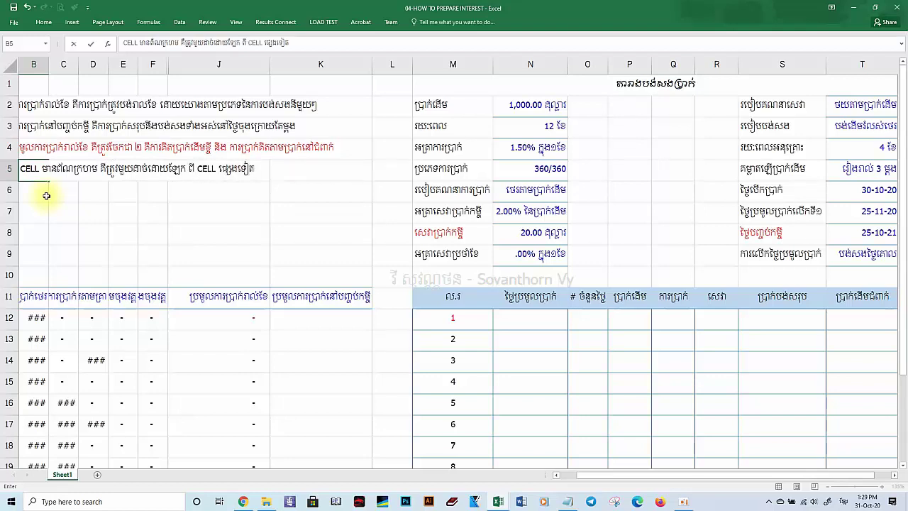
pyautogui.press('Return')
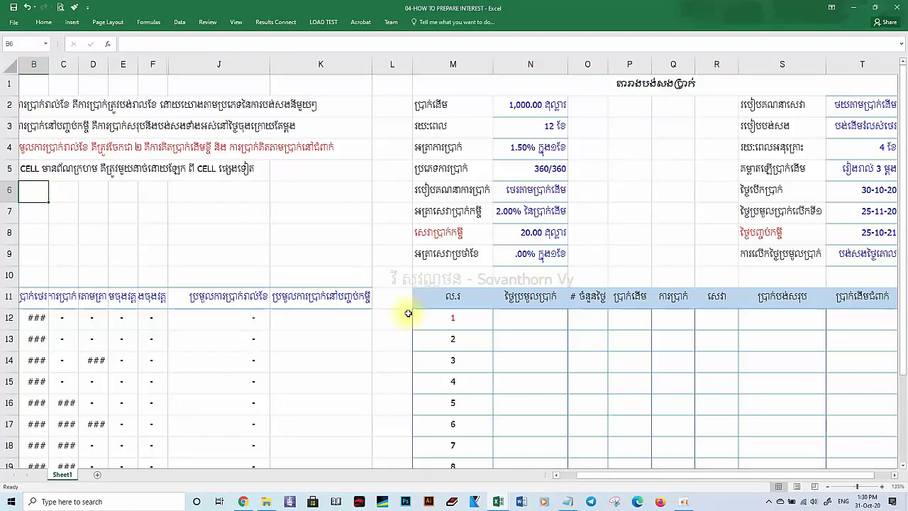
# Begin an IF formula in K12 that tests whether M12 equals the loan term in $N$3
pyautogui.click(348, 317)
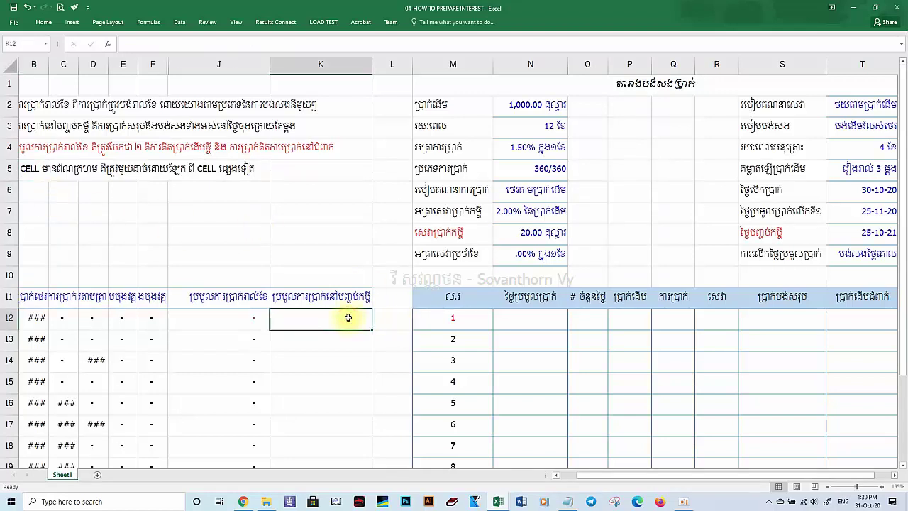
pyautogui.write('=IF(')
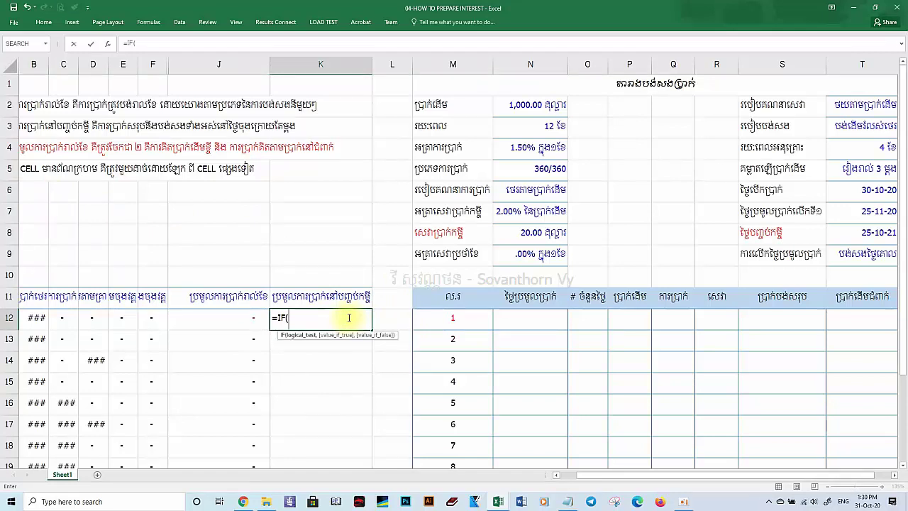
pyautogui.click(448, 321)
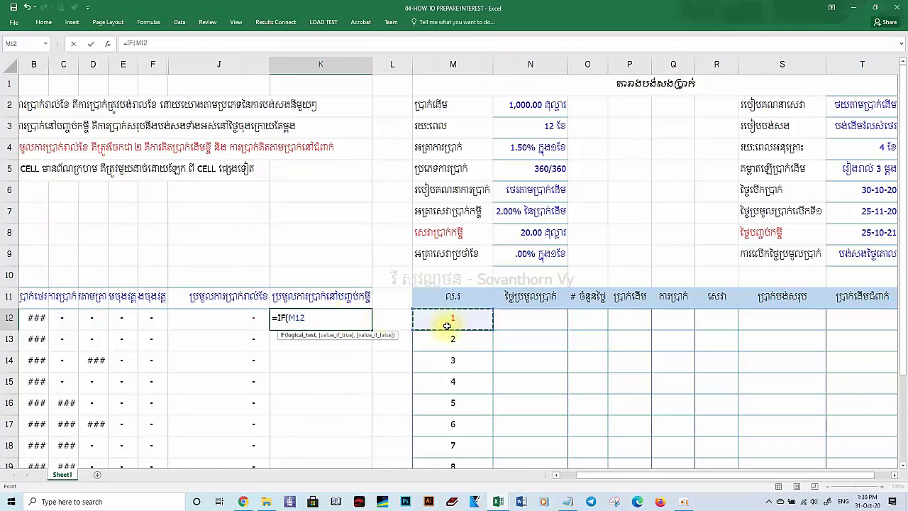
pyautogui.write('=')
pyautogui.click(526, 126)
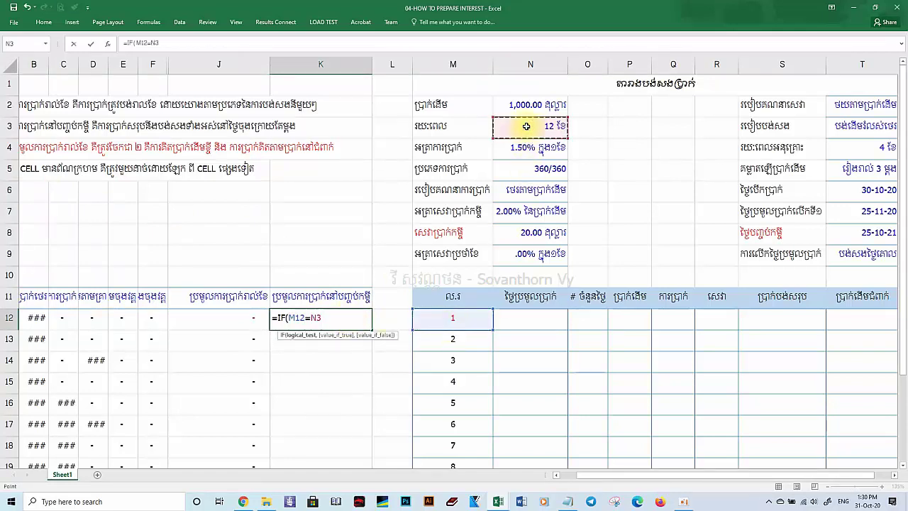
pyautogui.press('F4')
pyautogui.write(',')
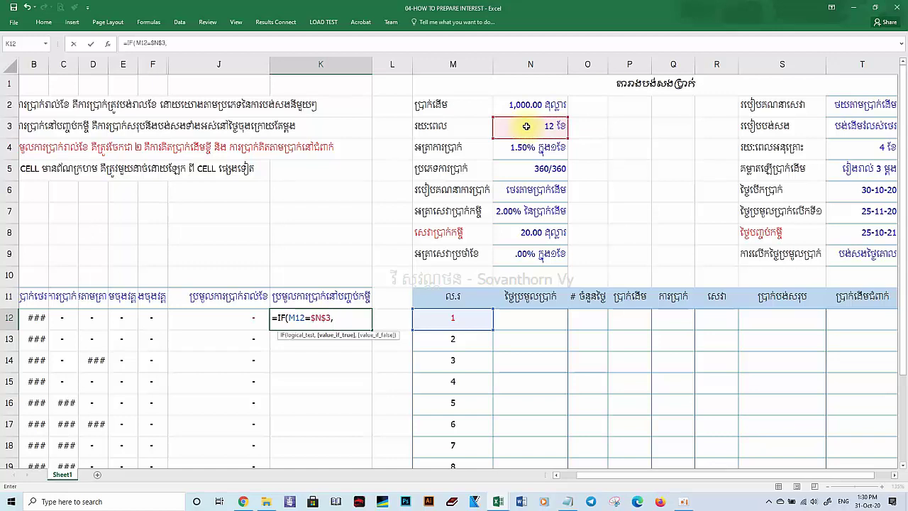
# Add $N$2*$N$4*SUM(O12:O23) as the value-if-true part of the IF formula in K12
pyautogui.click(529, 108)
pyautogui.press('F4')
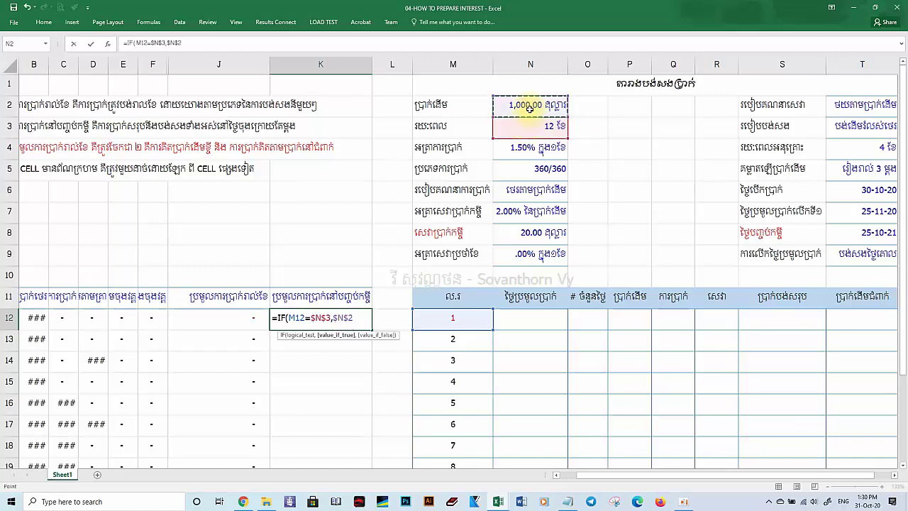
pyautogui.write('*')
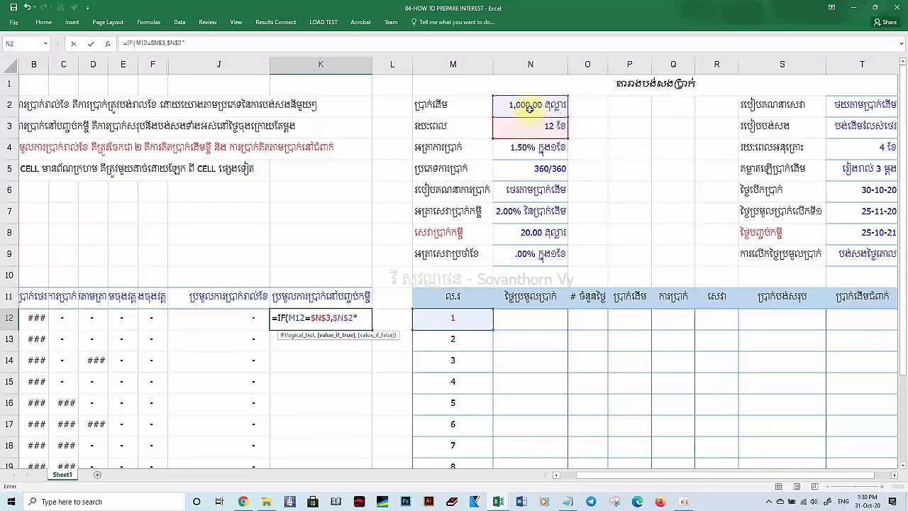
pyautogui.click(529, 152)
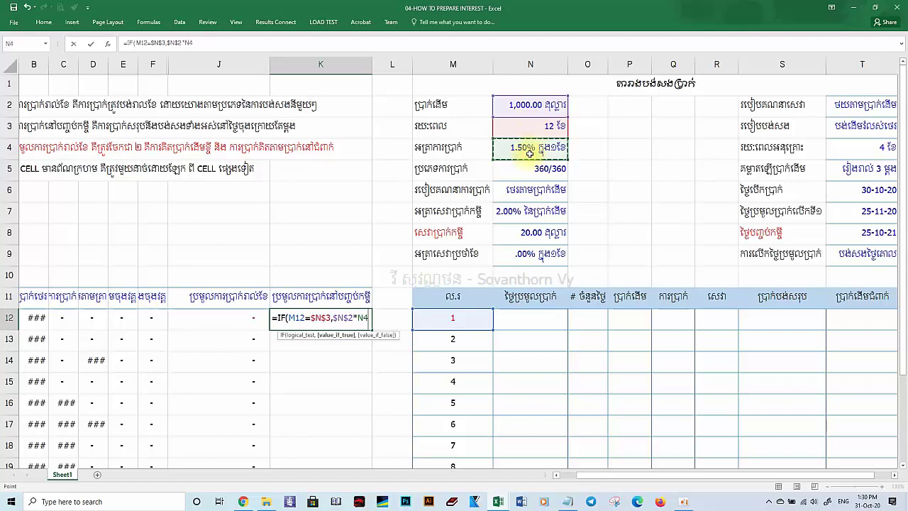
pyautogui.press('F4')
pyautogui.write('*SUM(')
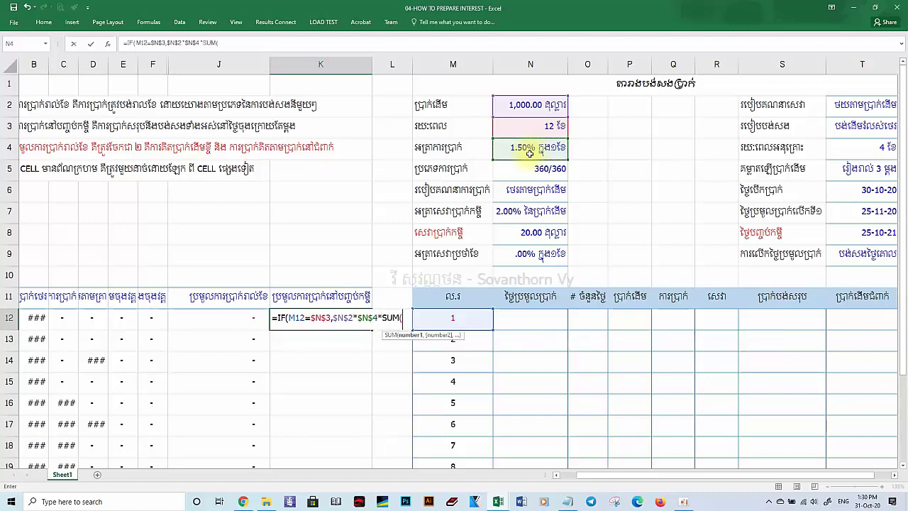
pyautogui.moveTo(588, 318); pyautogui.dragTo(577, 437)
pyautogui.write('(')
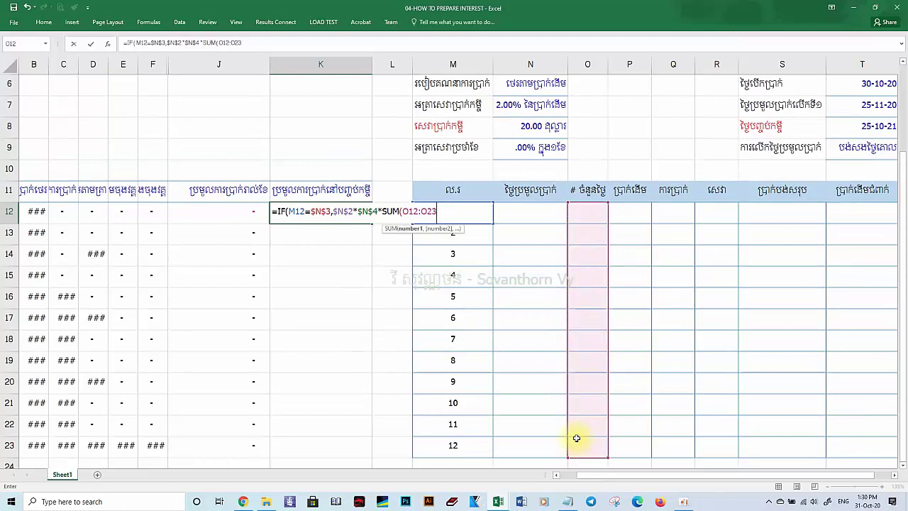
# Make the SUM range absolute as $O$12:$O$23, add 0 as the value-if-false part, and commit the formula in K12
pyautogui.click(424, 211)
pyautogui.press('F4')
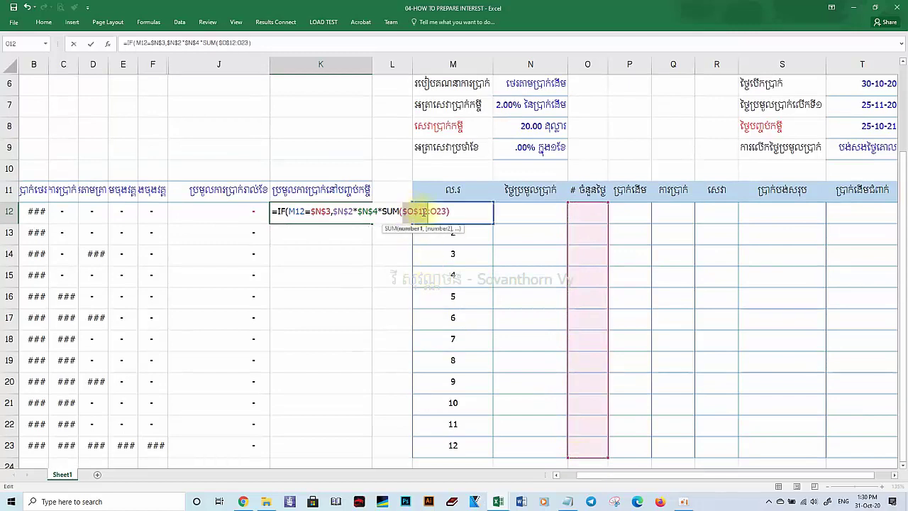
pyautogui.click(443, 211)
pyautogui.press('F4')
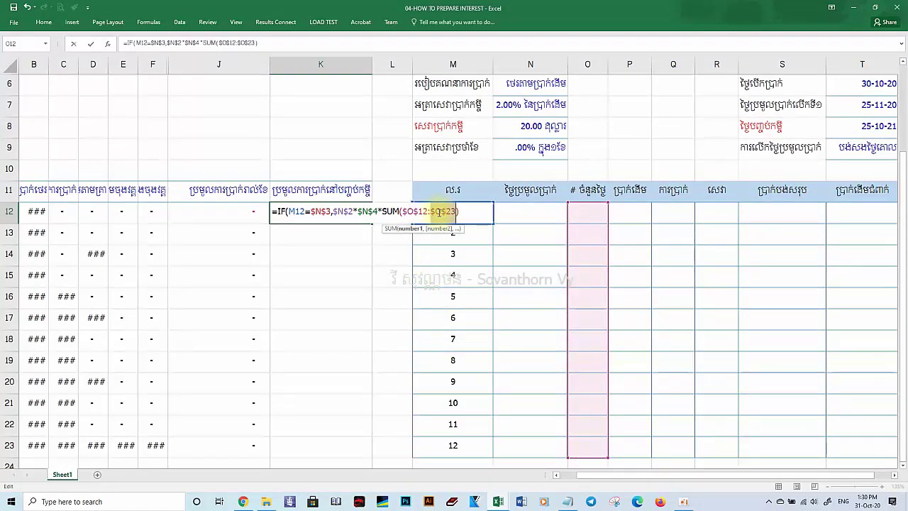
pyautogui.click(465, 211)
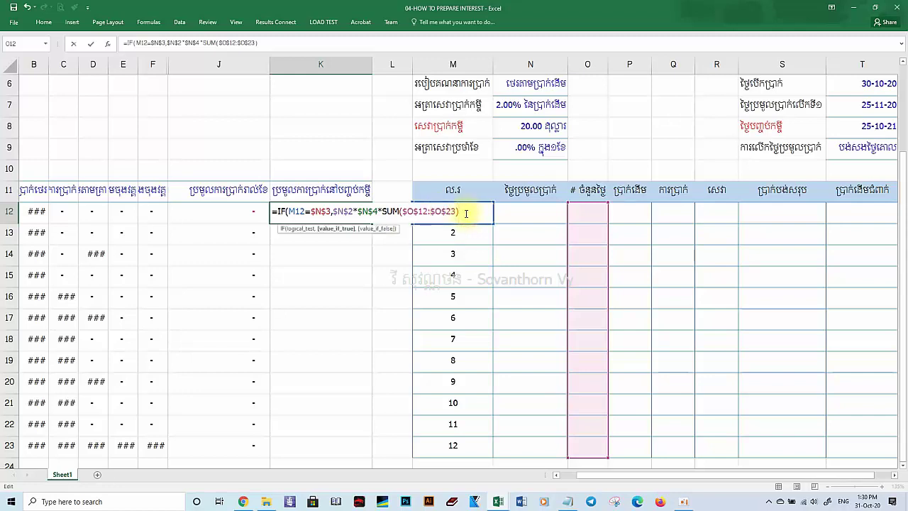
pyautogui.write(',0')
pyautogui.press('Return')
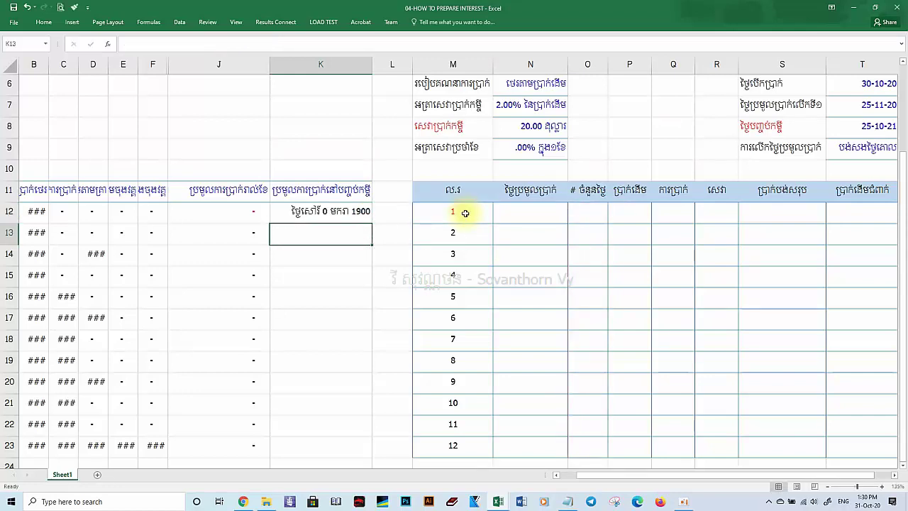
# Apply the comma number format to K12 and fill its IF formula down through K23
pyautogui.rightClick(320, 207)
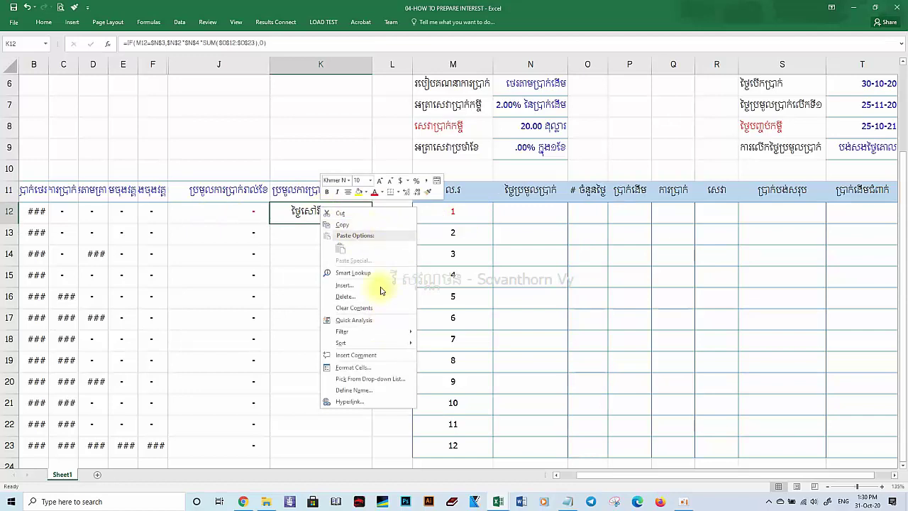
pyautogui.click(426, 181)
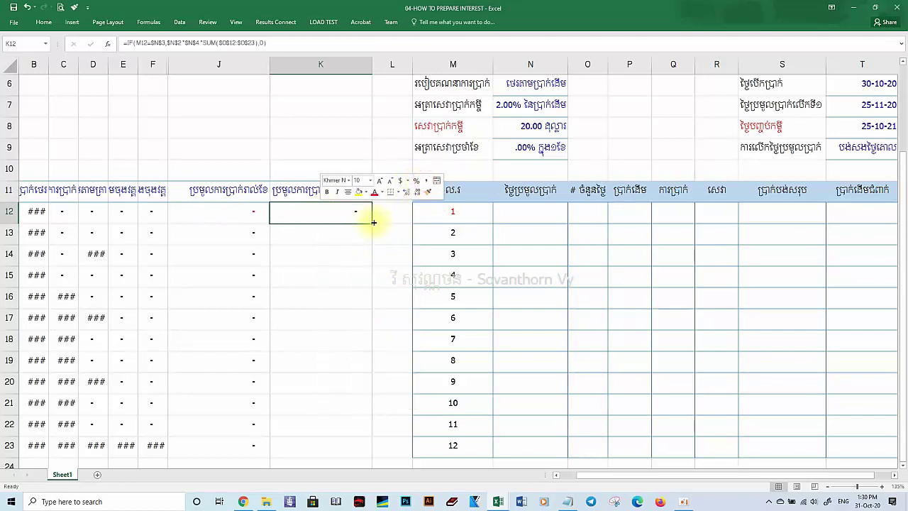
pyautogui.moveTo(371, 221); pyautogui.dragTo(358, 445)
pyautogui.click(342, 333)
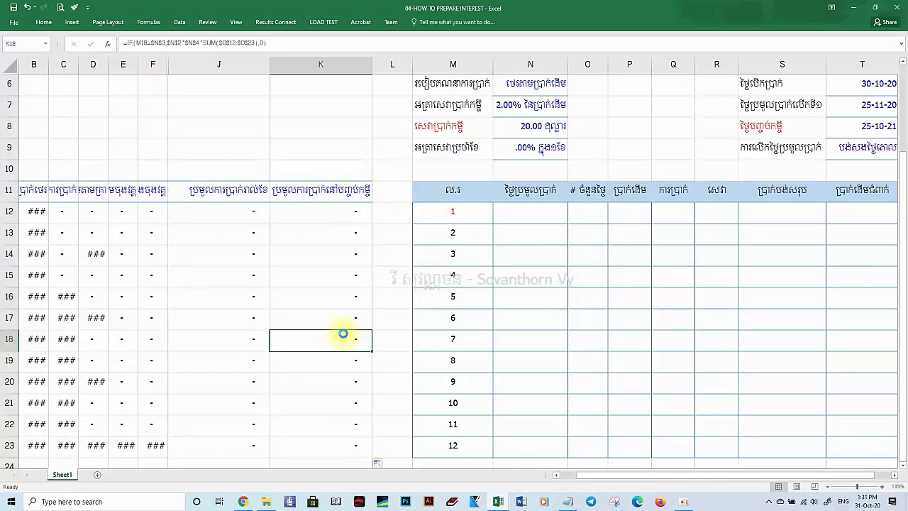
pyautogui.click(356, 277)
# Set the worksheet zoom to a custom magnification of 135%
pyautogui.keyDown('ctrl'); pyautogui.scroll(-2, 357, 277); pyautogui.keyUp('ctrl')
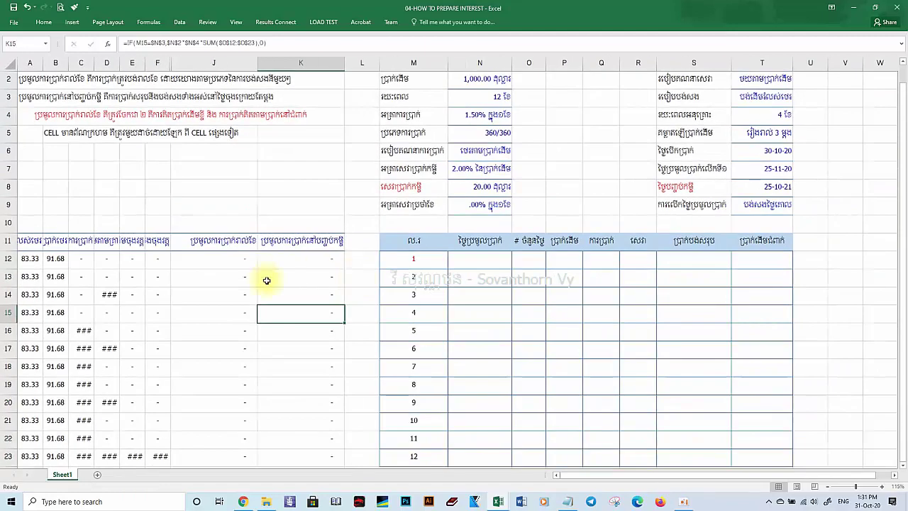
pyautogui.keyDown('ctrl'); pyautogui.scroll(1, 266, 278); pyautogui.keyUp('ctrl')
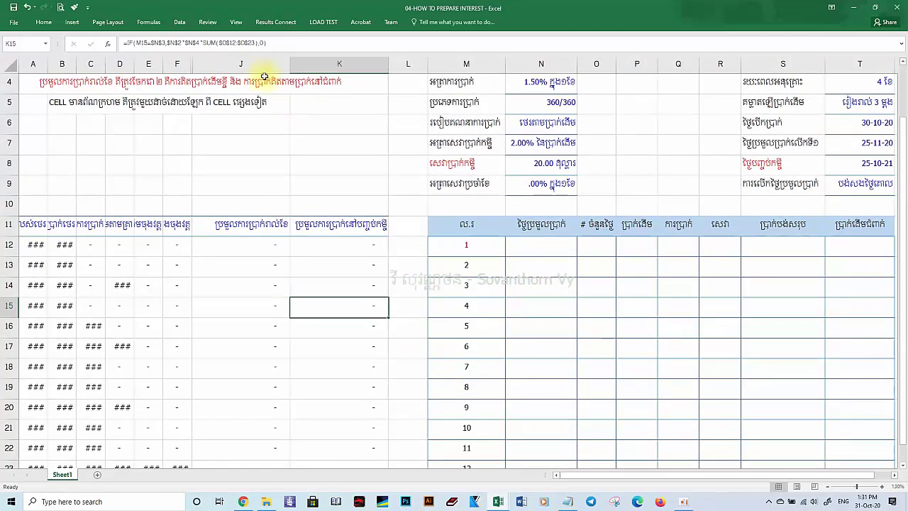
pyautogui.click(235, 22)
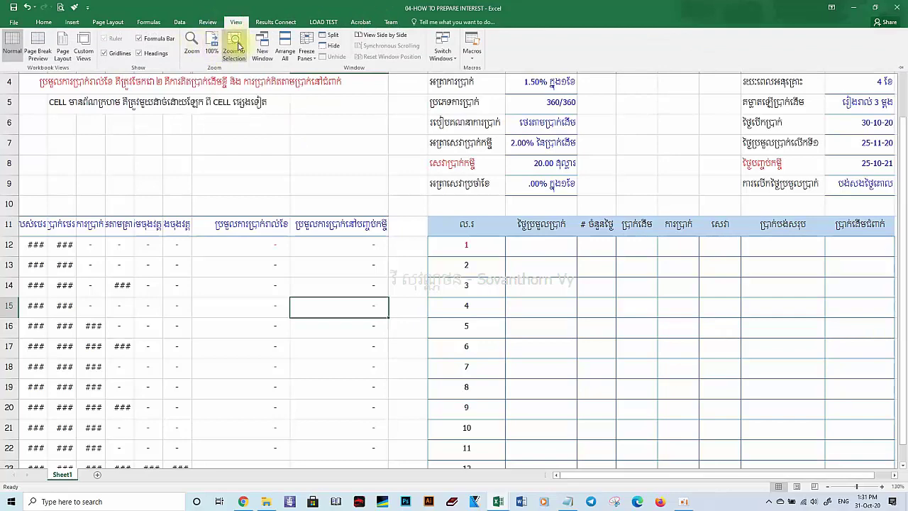
pyautogui.click(235, 47)
pyautogui.click(193, 46)
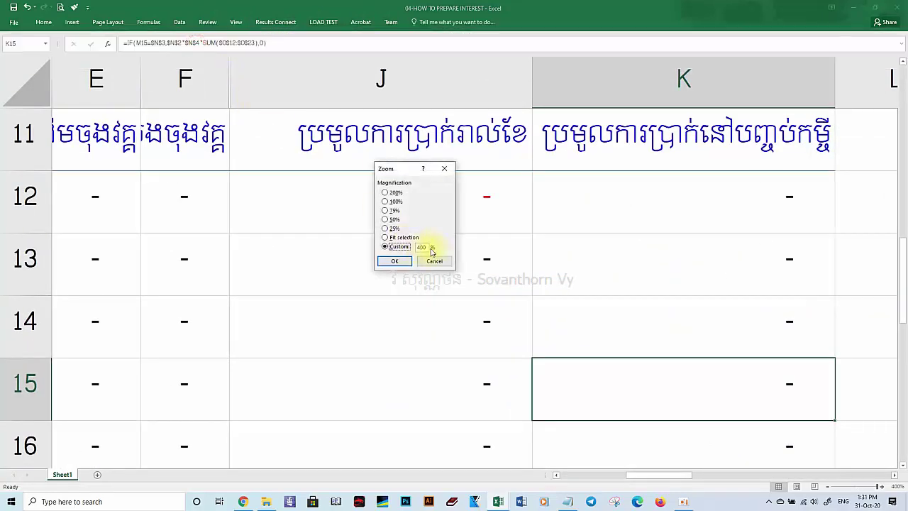
pyautogui.doubleClick(423, 247)
pyautogui.write('135')
pyautogui.click(394, 261)
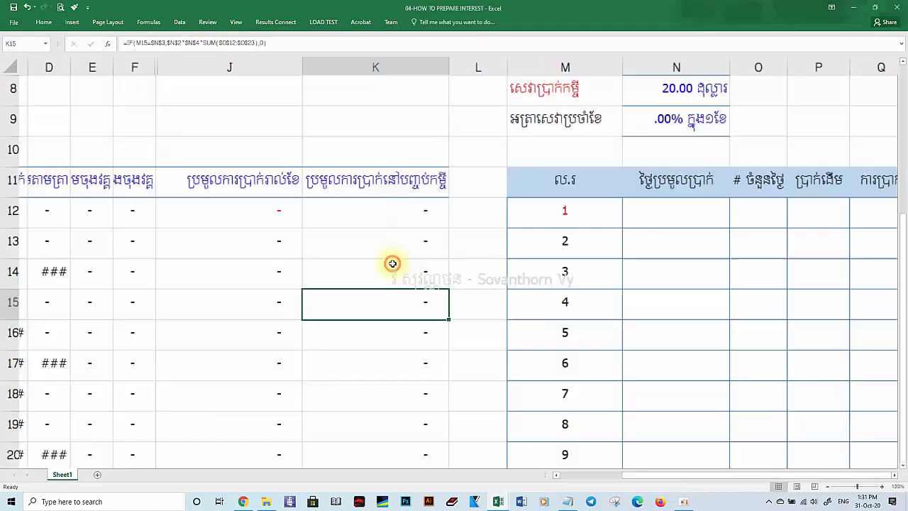
# Return to the upper rows of the sheet and save the workbook
pyautogui.click(267, 257)
pyautogui.scroll(4, 267, 257)
pyautogui.click(14, 8)
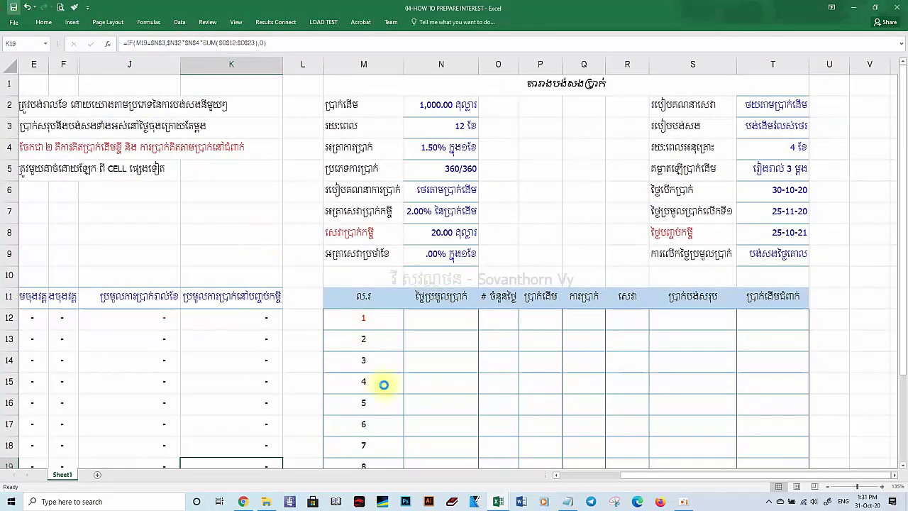
# Enter the note "ត្រង់ចំនុចនេះ គឺមានការទាក់ទង នឹងការគណនារកចំនួនថ្ងៃដែលអ្នកខ្ចីបានប្រើប្រាស់កម្ចី" in cell A6
pyautogui.hscroll(-1, 557, 477)
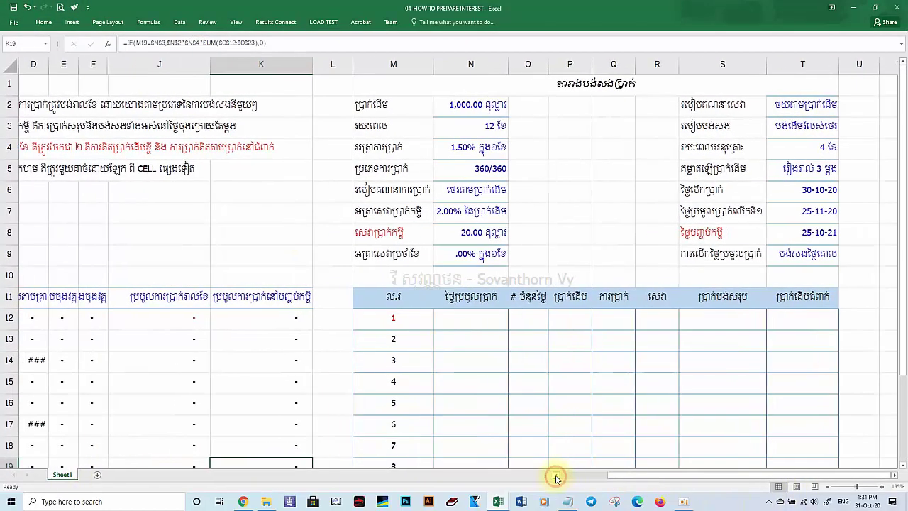
pyautogui.hscroll(-3, 557, 477)
pyautogui.click(263, 315)
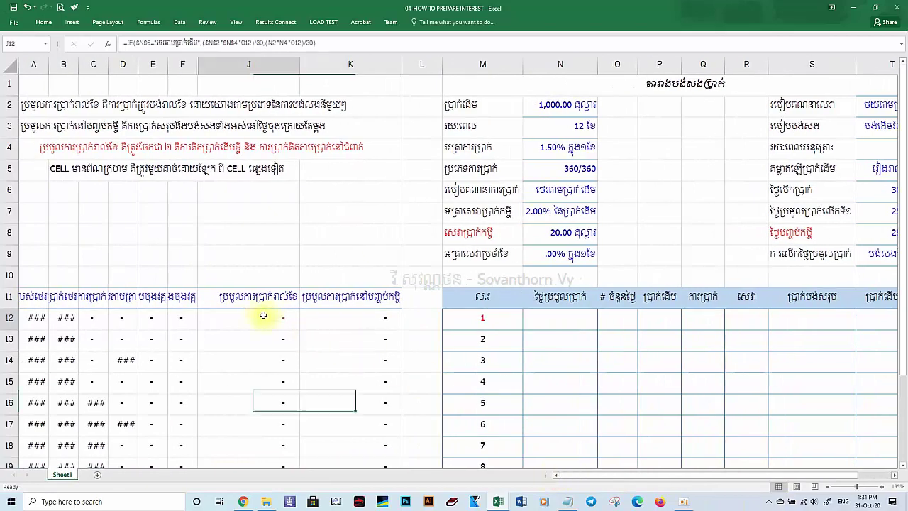
pyautogui.click(29, 194)
pyautogui.write('TJR')
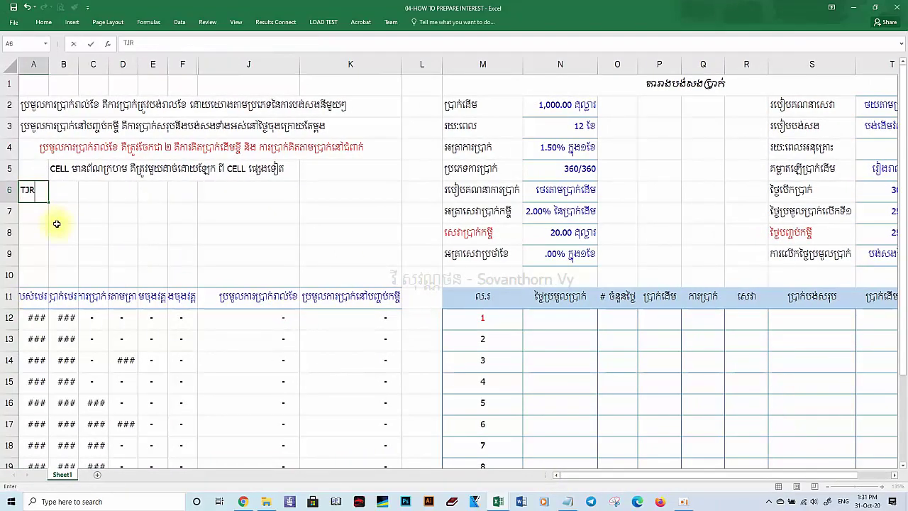
pyautogui.press('BackSpace')
pyautogui.press('BackSpace')
pyautogui.press('BackSpace')
pyautogui.write('ក្រង់ចំ')
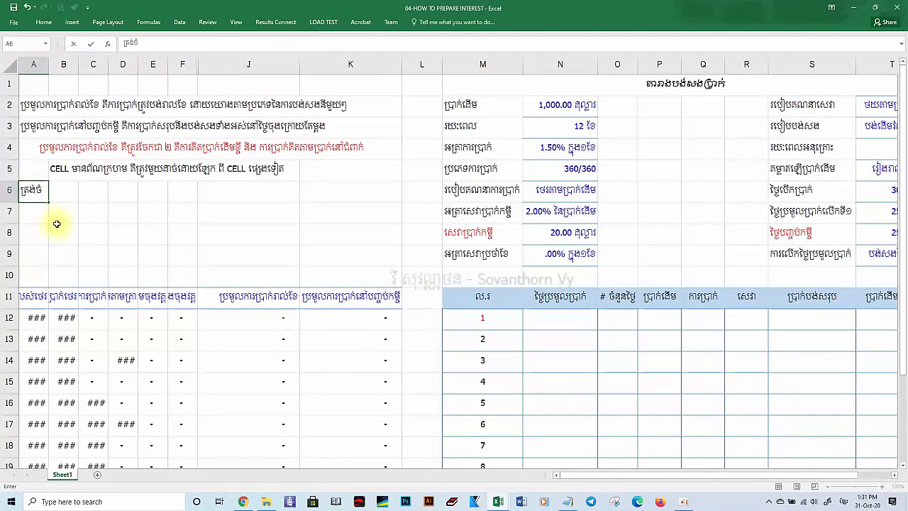
pyautogui.write('នុចនេះ គឺមានការទាក់ទង នឹងការក')
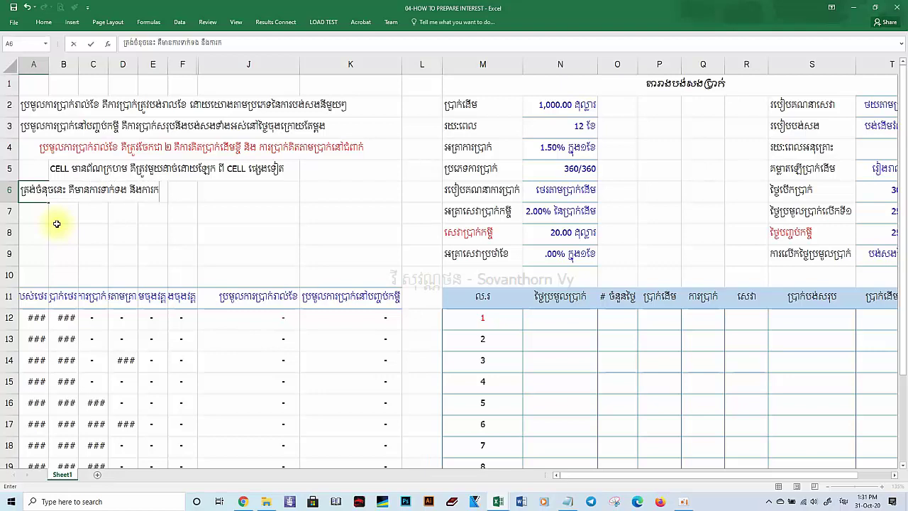
pyautogui.press('BackSpace')
pyautogui.press('BackSpace')
pyautogui.press('BackSpace')
pyautogui.write('រគេណនារកចំនួនថ្ងៃ')
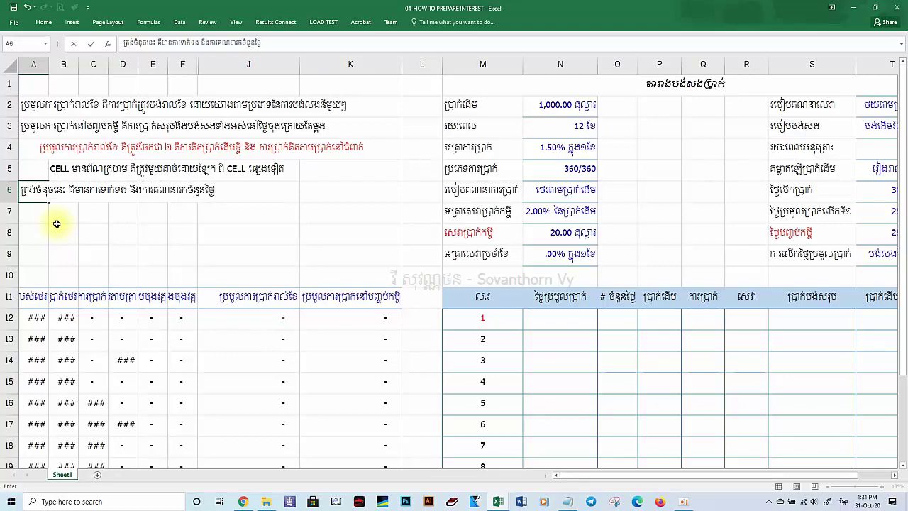
pyautogui.write('ដែលអ្នកខ្ចីបានប្រើប្រាស់ក')
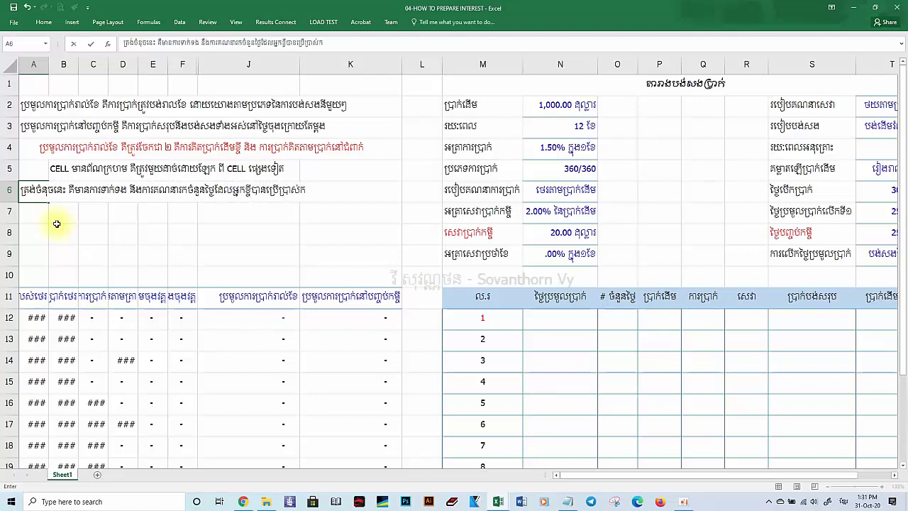
pyautogui.write('ម្ចី')
pyautogui.hotkey('ctrl', 'Return')
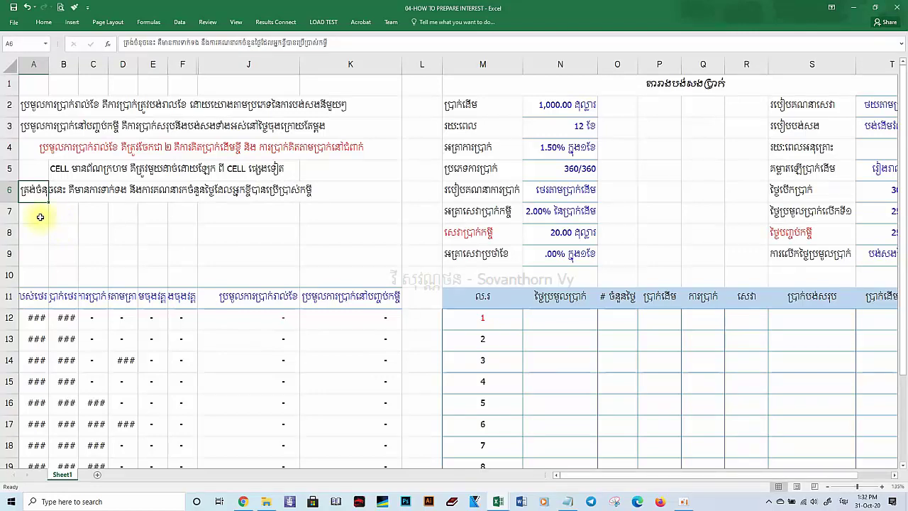
# Enter the note "នឹងបង្ហាញបន្តនូវវីឌីអូបន្ទាប់" in cell A7
pyautogui.click(40, 216)
pyautogui.write('និង')
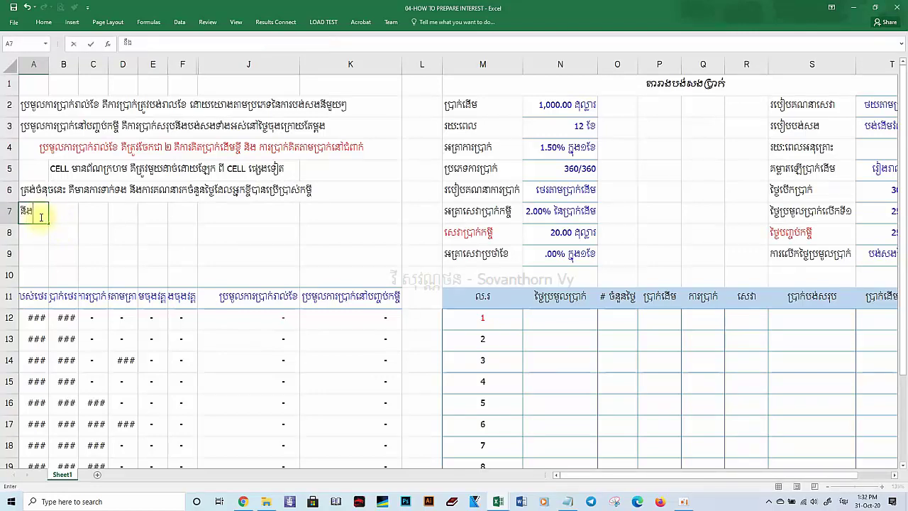
pyautogui.press('BackSpace')
pyautogui.press('BackSpace')
pyautogui.press('BackSpace')
pyautogui.press('BackSpace')
pyautogui.write('ងបង្ហាញបន្តនូវ')
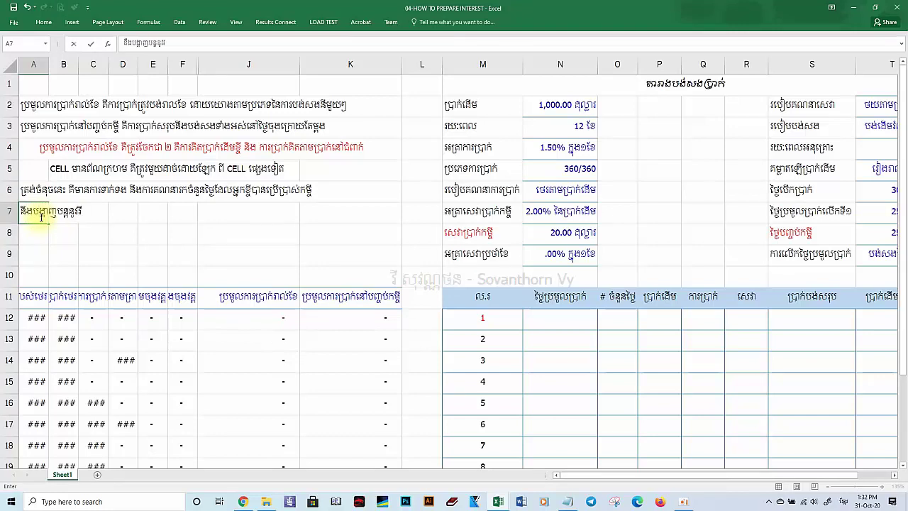
pyautogui.write('នីអូបន្ទាប់')
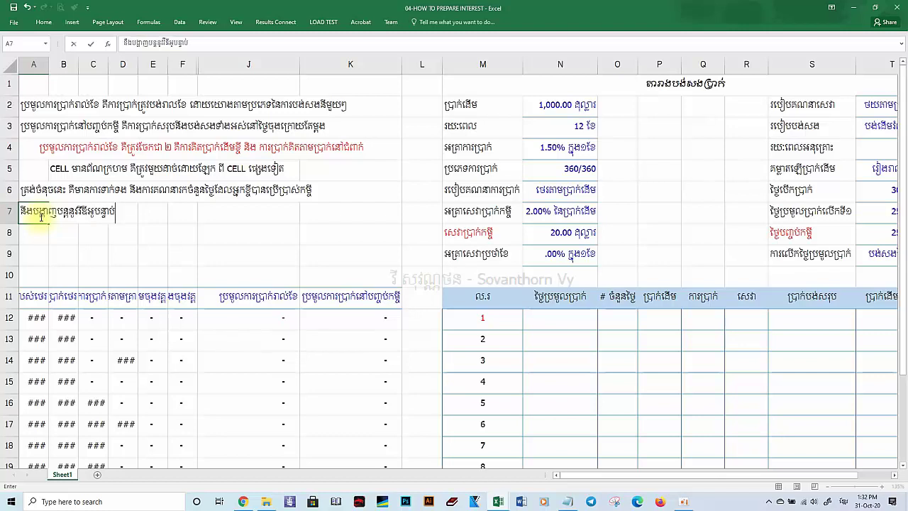
pyautogui.press('Return')
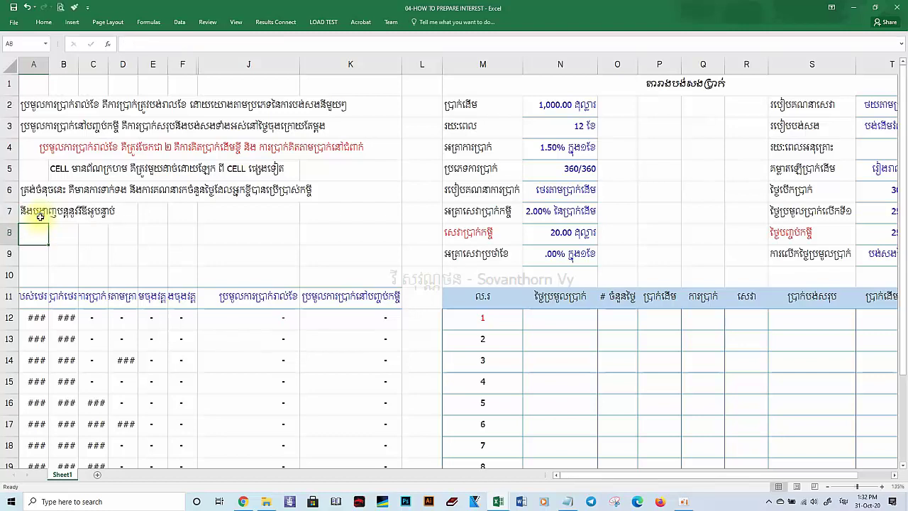